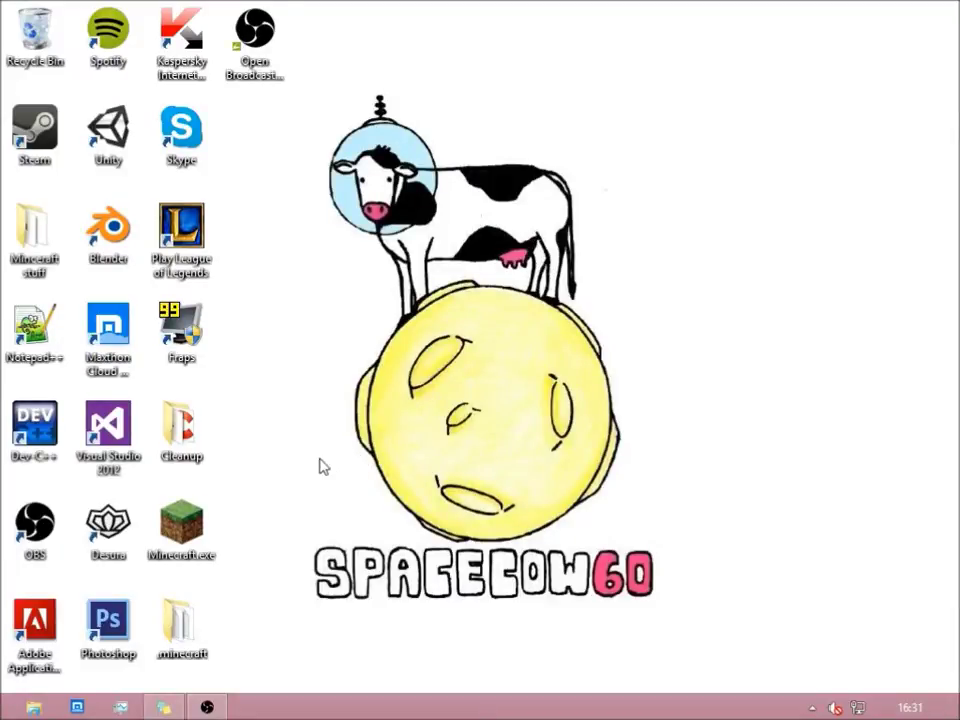
Step: Start Minecraft Launcher, maximize its window, and keep Cape_ as the selected profile
double_click(193, 518)
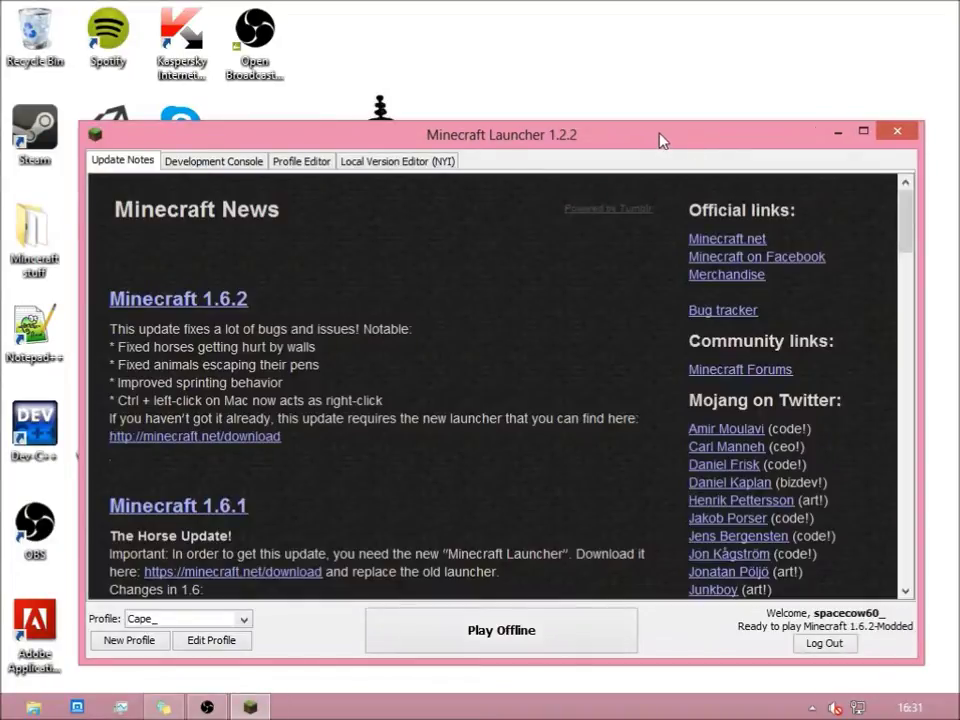
double_click(659, 140)
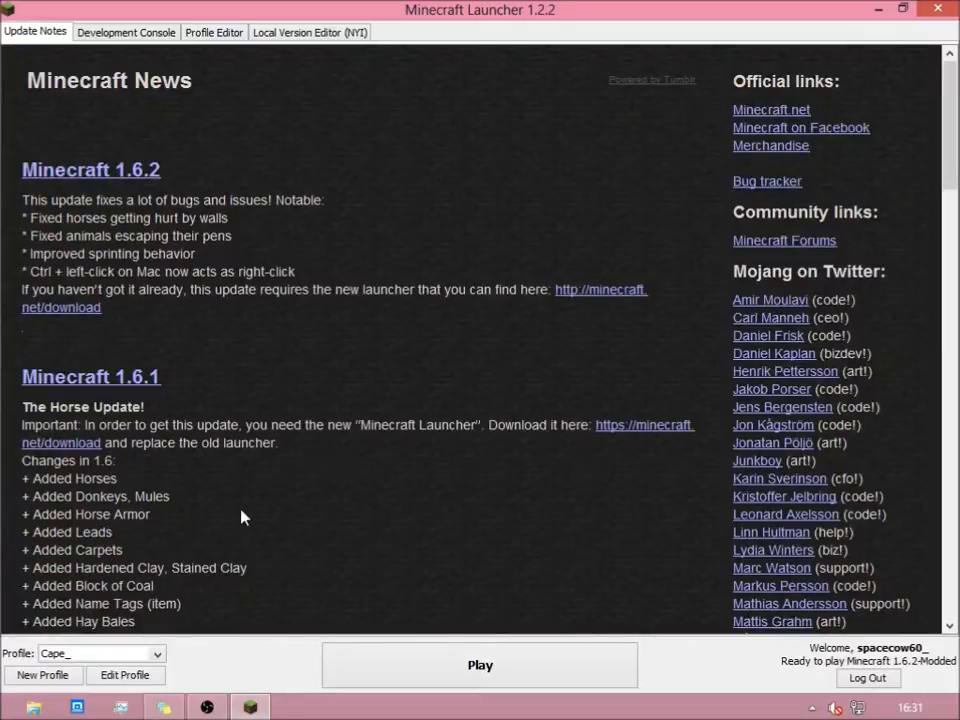
click(136, 656)
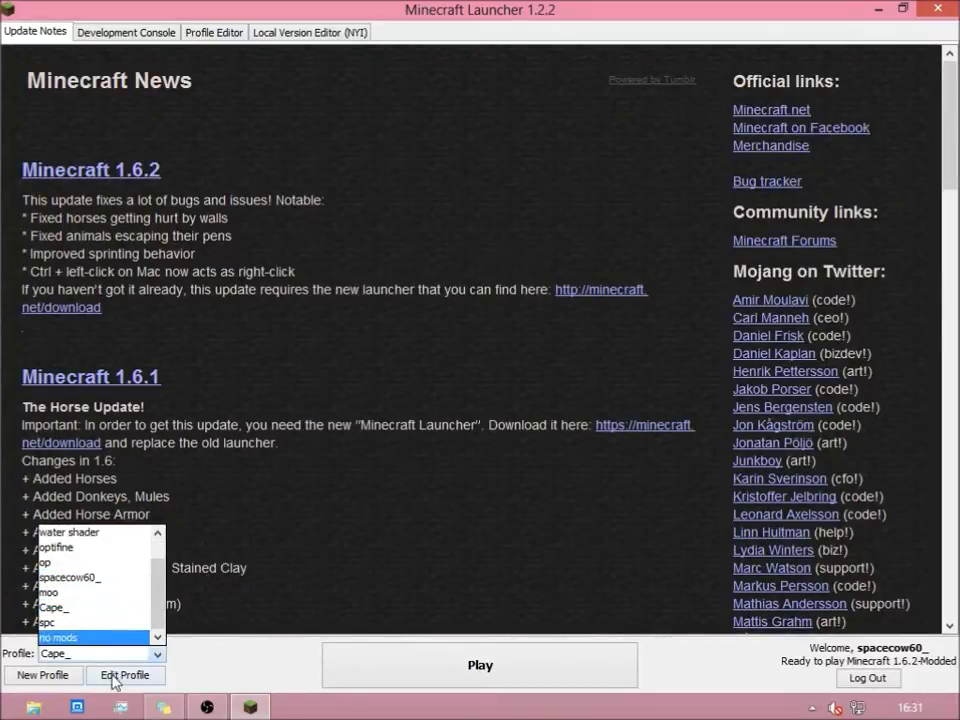
click(130, 676)
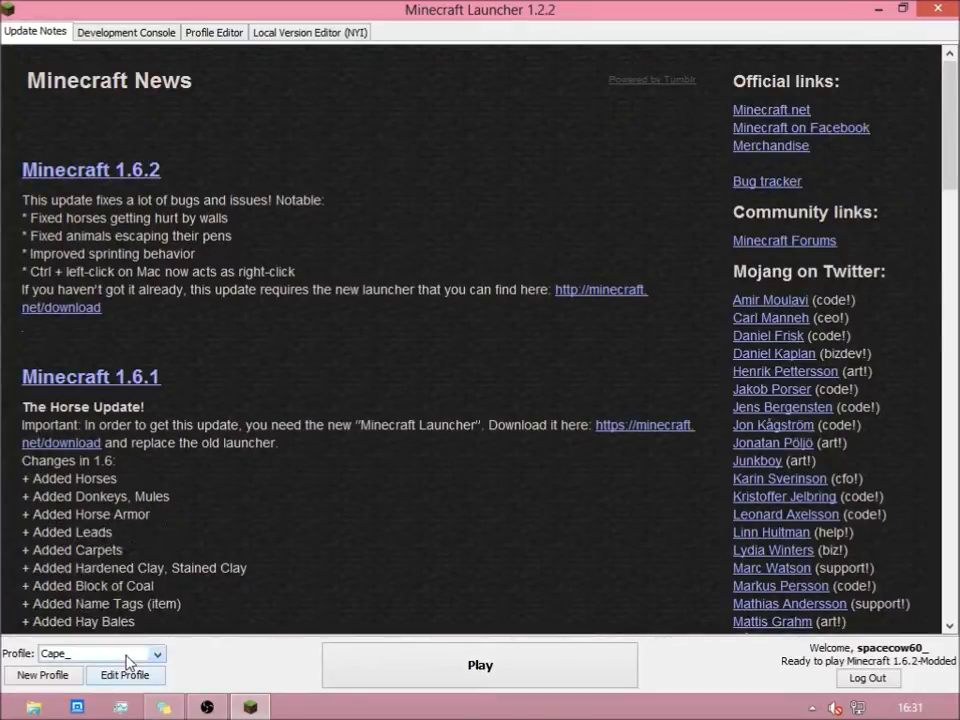
Step: Start a new launcher profile named 'snapshots', then switch to the desktop
click(67, 678)
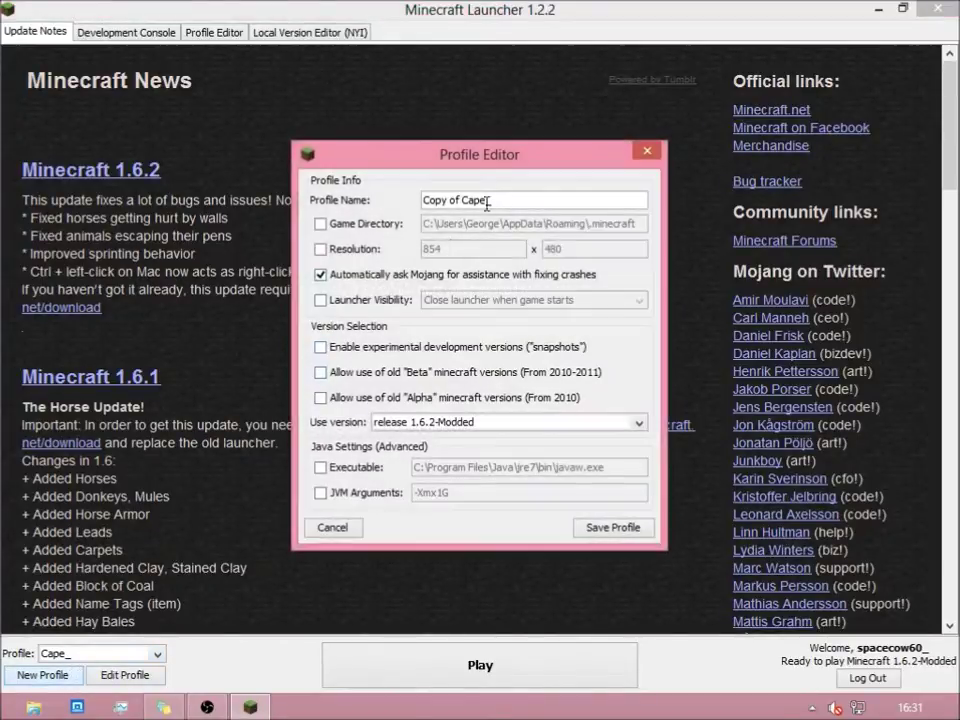
drag(520, 204, 368, 202)
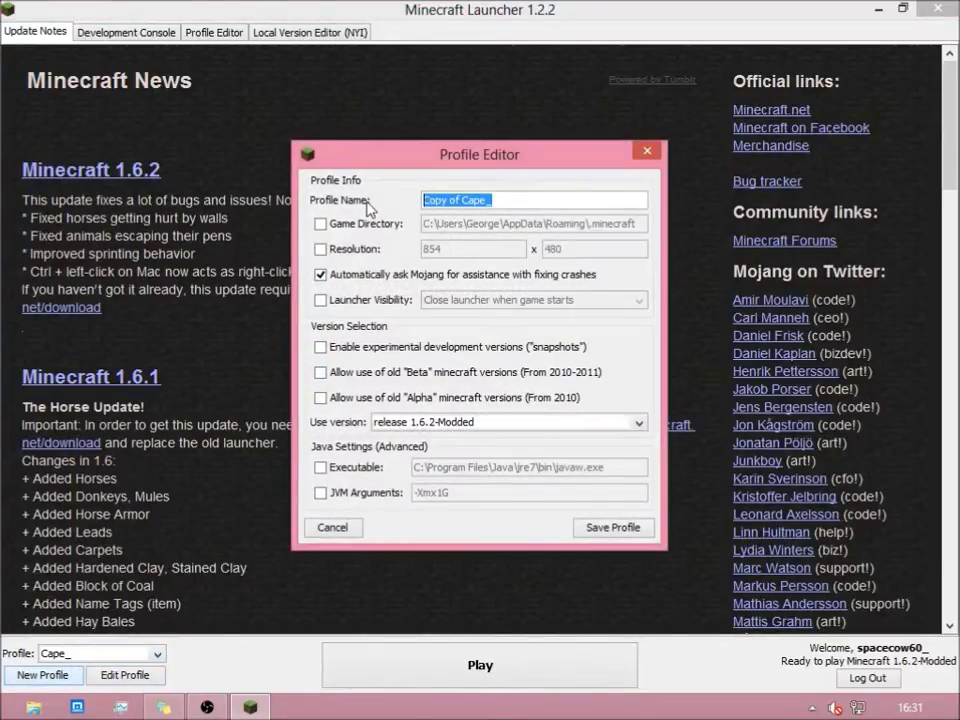
text(sn)
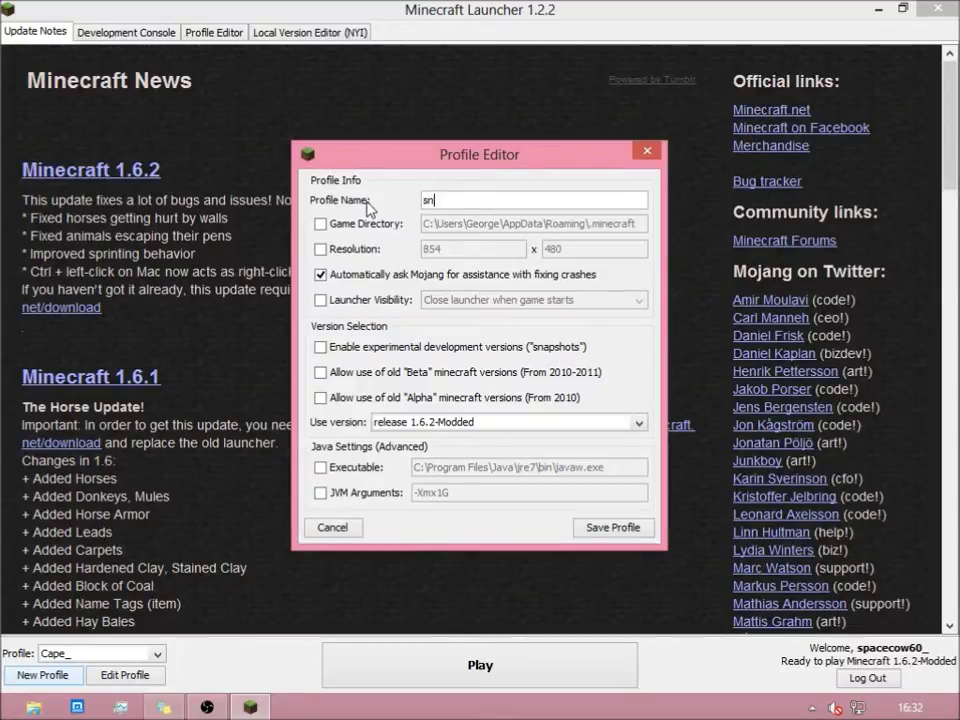
text(apshots)
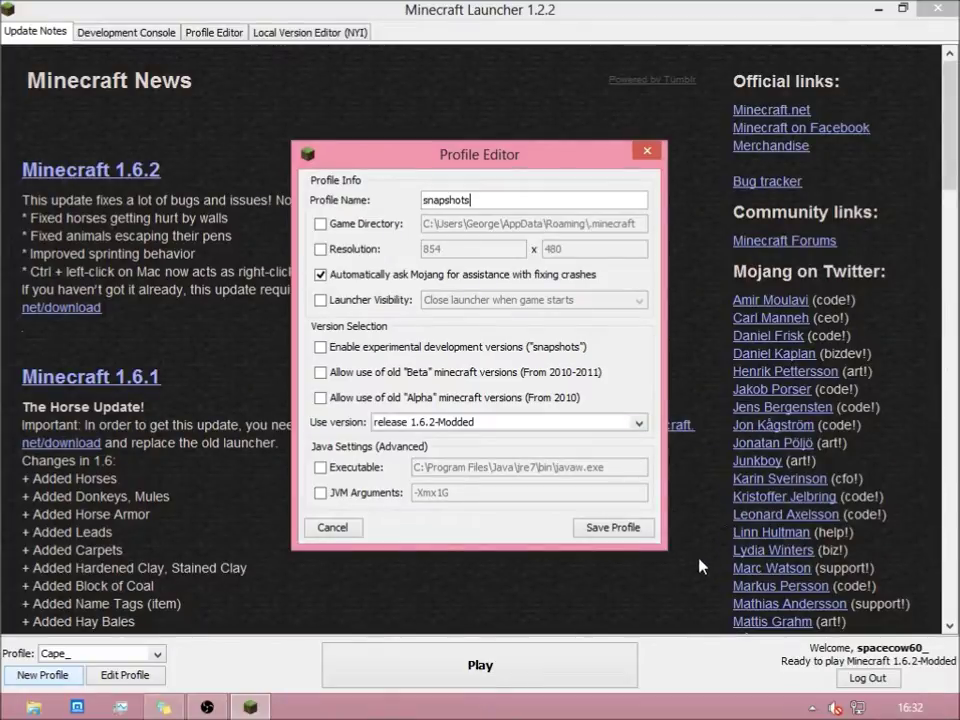
key(super+d)
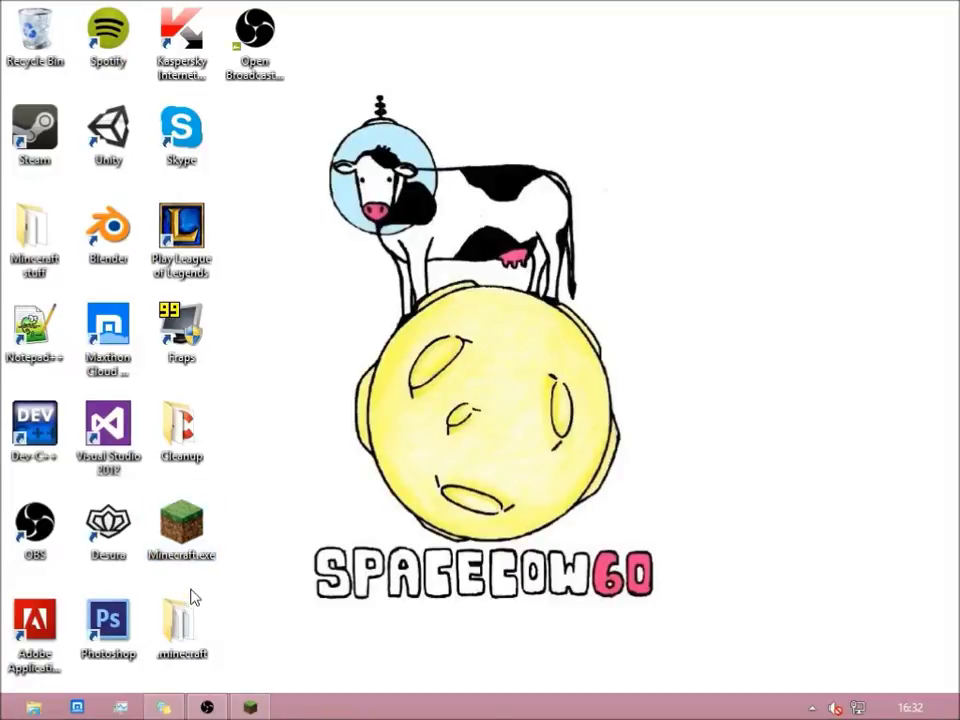
Step: Tidy the desktop .minecraft icon and open the AppData\Roaming folder via Run with %appdata%
mouse_move(183, 622)
mouse_down()
mouse_move(240, 522)
mouse_move(330, 229)
mouse_up()
click(325, 328)
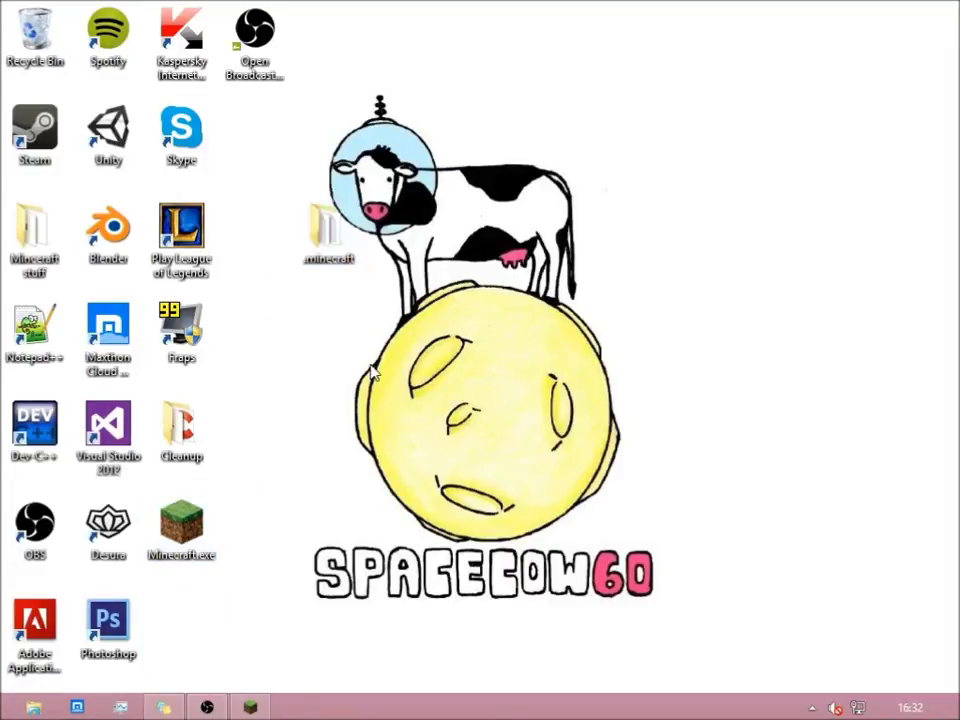
mouse_move(955, 5)
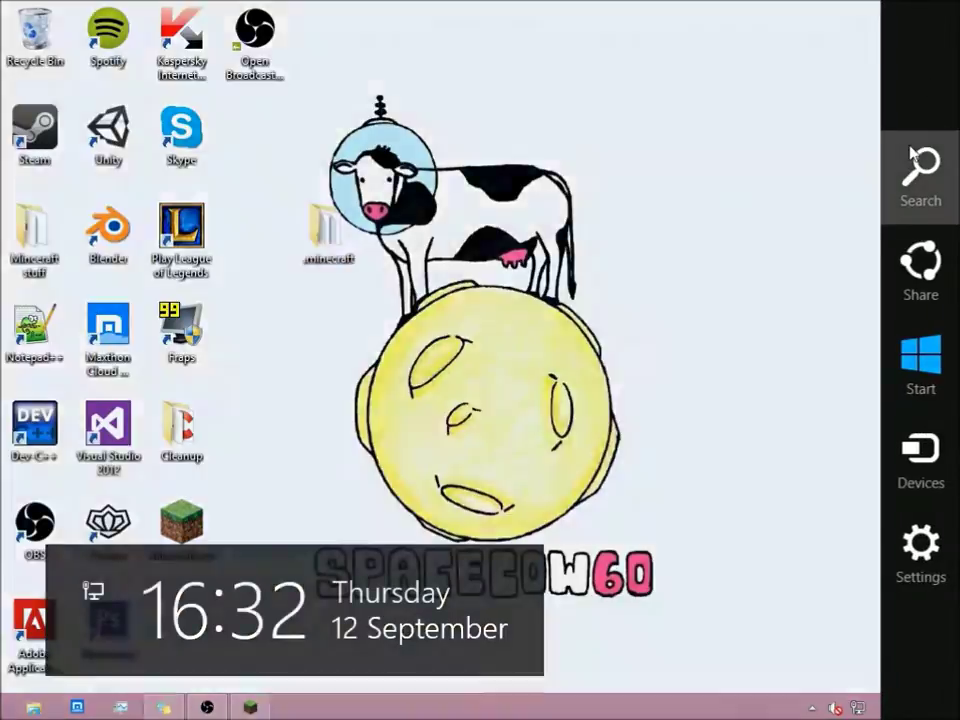
click(915, 165)
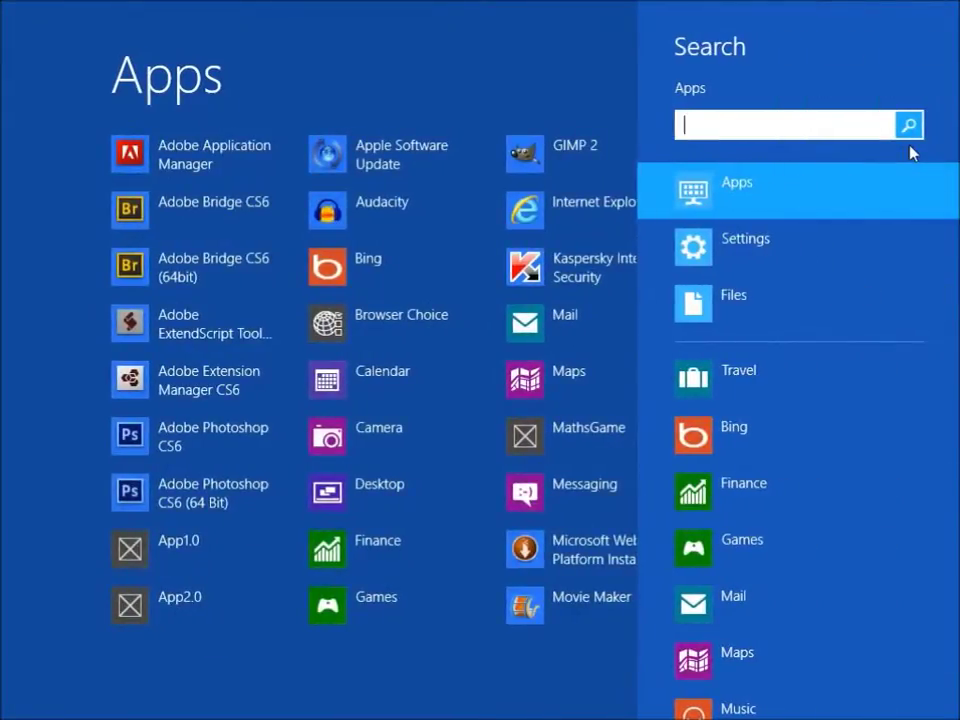
text(run)
key(Return)
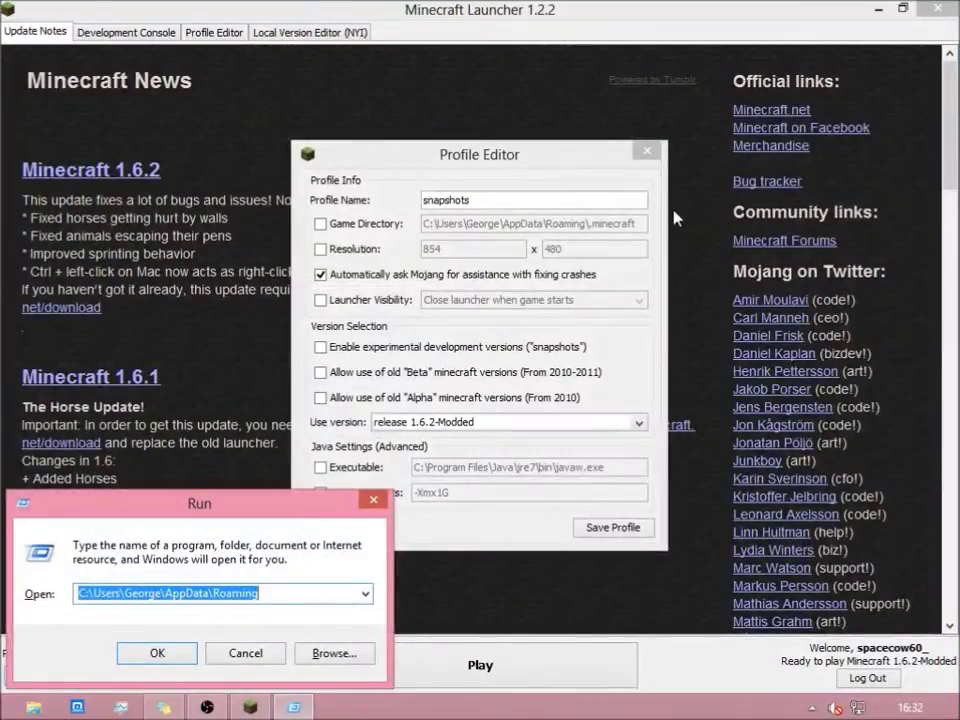
text(%appdata)
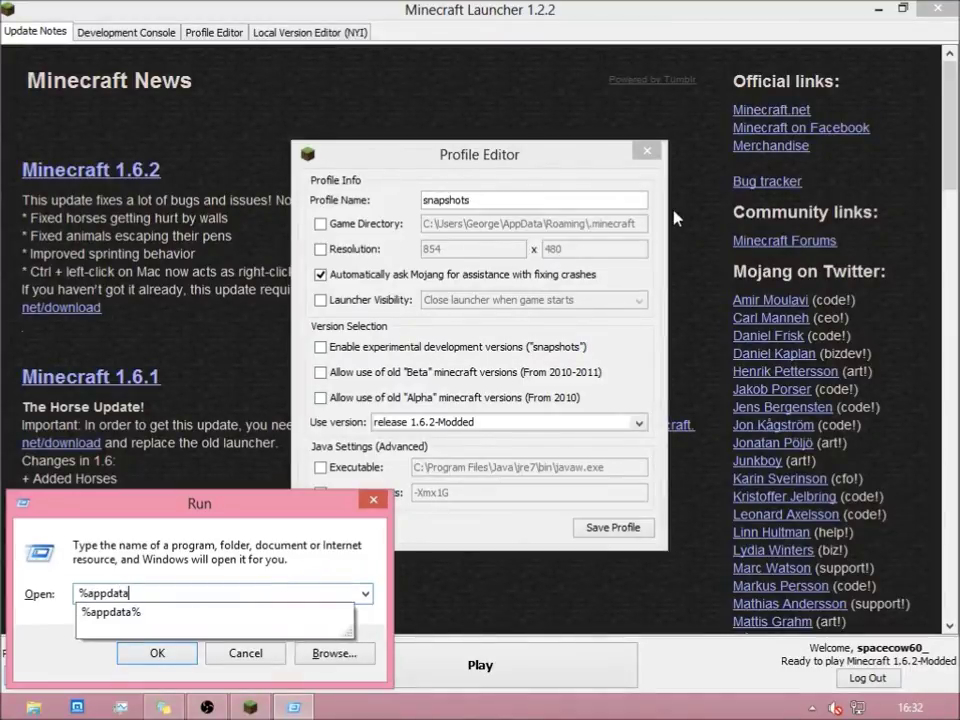
text(%)
key(Return)
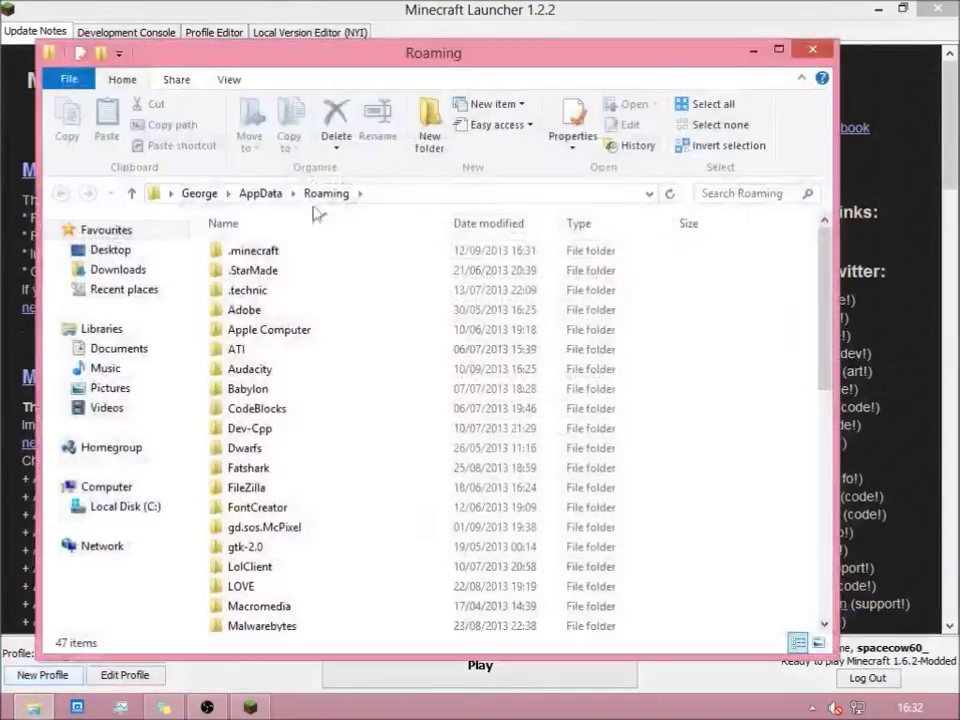
Step: Copy the .minecraft folder from AppData\Roaming
click(285, 252)
right_click(311, 252)
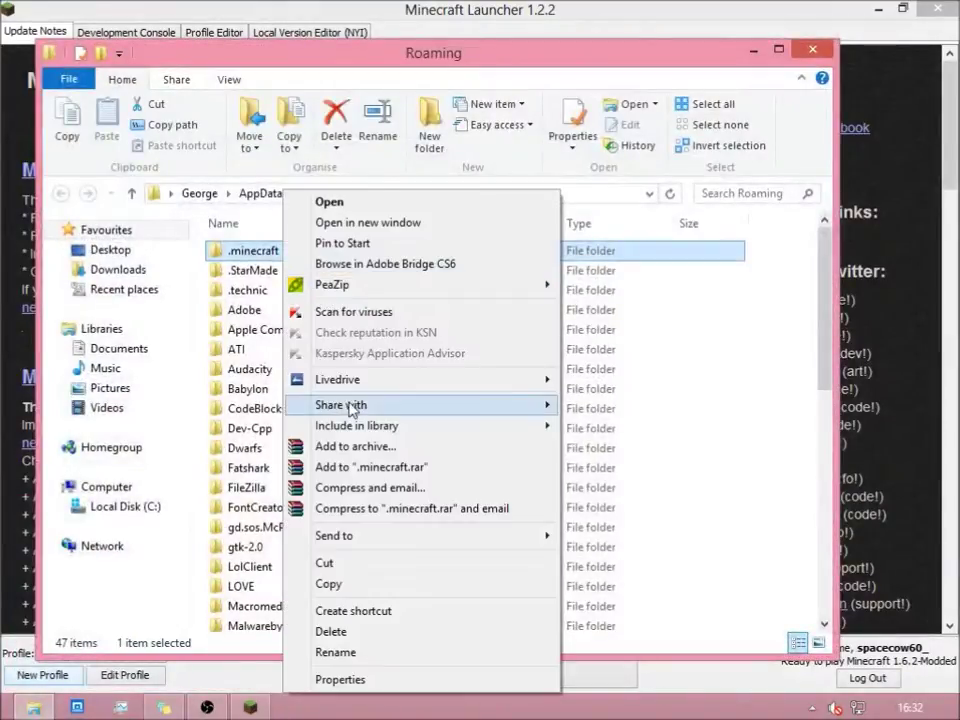
click(310, 584)
click(872, 17)
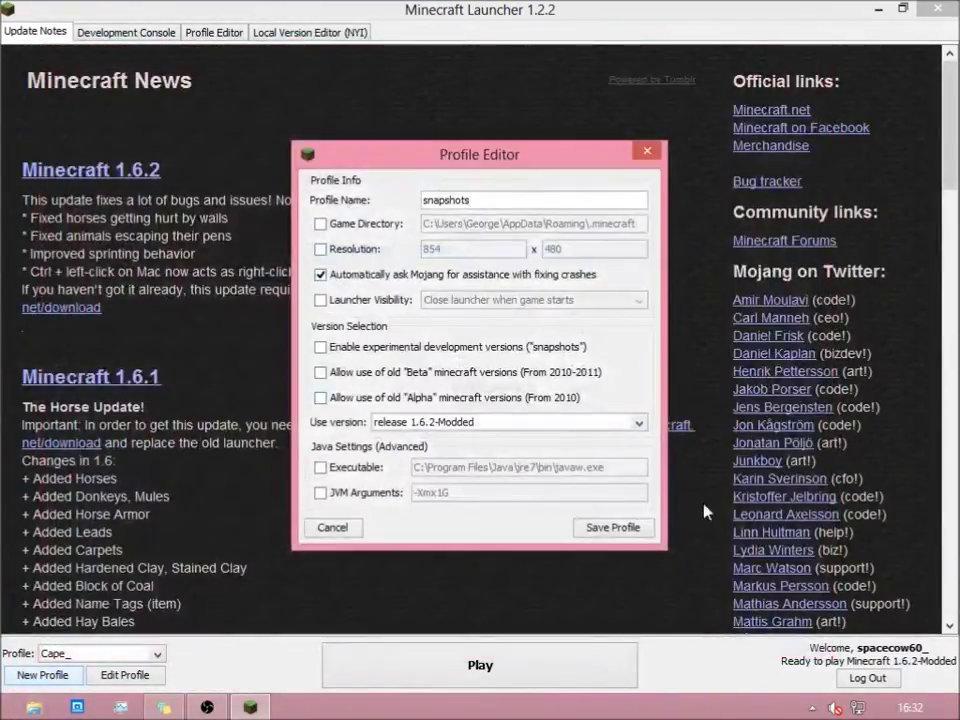
Step: Paste the .minecraft folder onto the desktop and place it beside Photoshop
key(super+d)
right_click(231, 348)
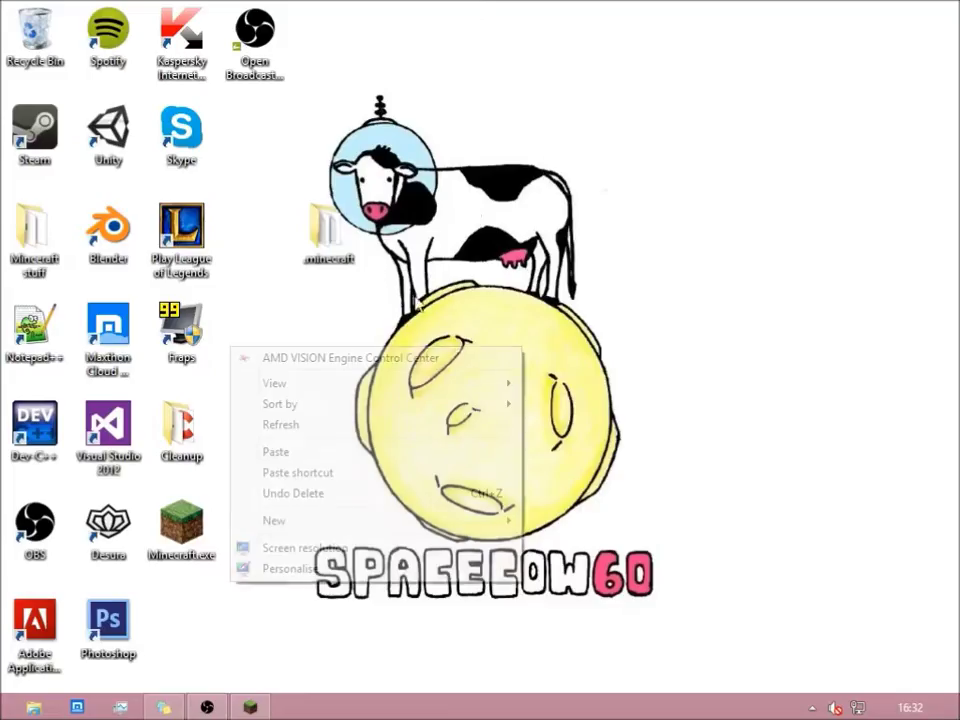
click(307, 232)
mouse_move(307, 232)
mouse_down()
mouse_move(206, 581)
mouse_move(243, 590)
mouse_up()
click(243, 590)
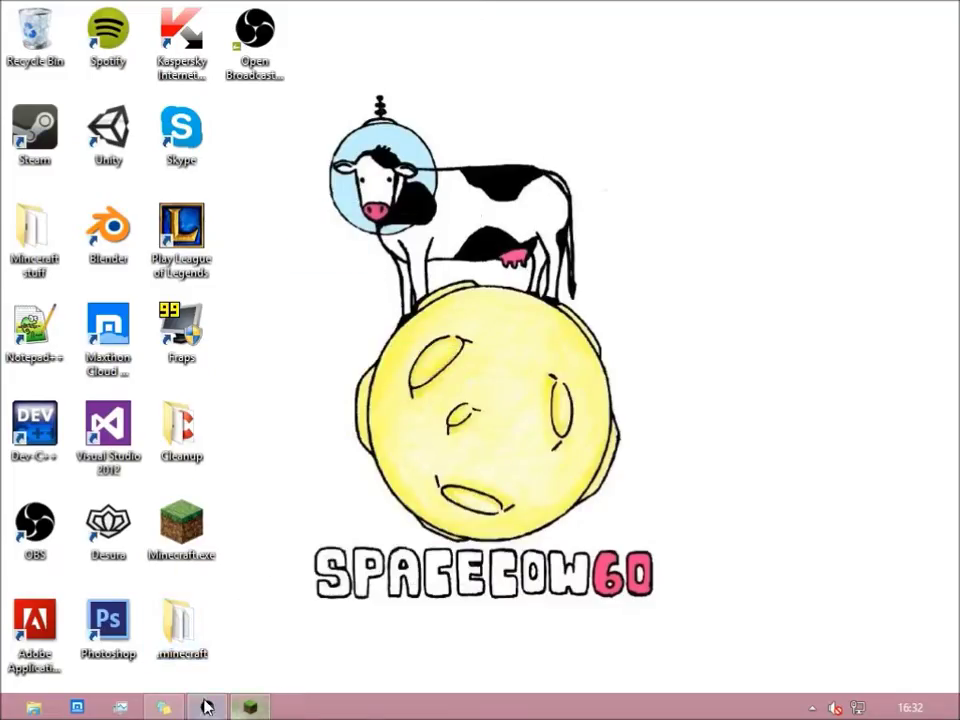
Step: Enable a custom game directory for the profile and select the AppData part of its path
click(251, 705)
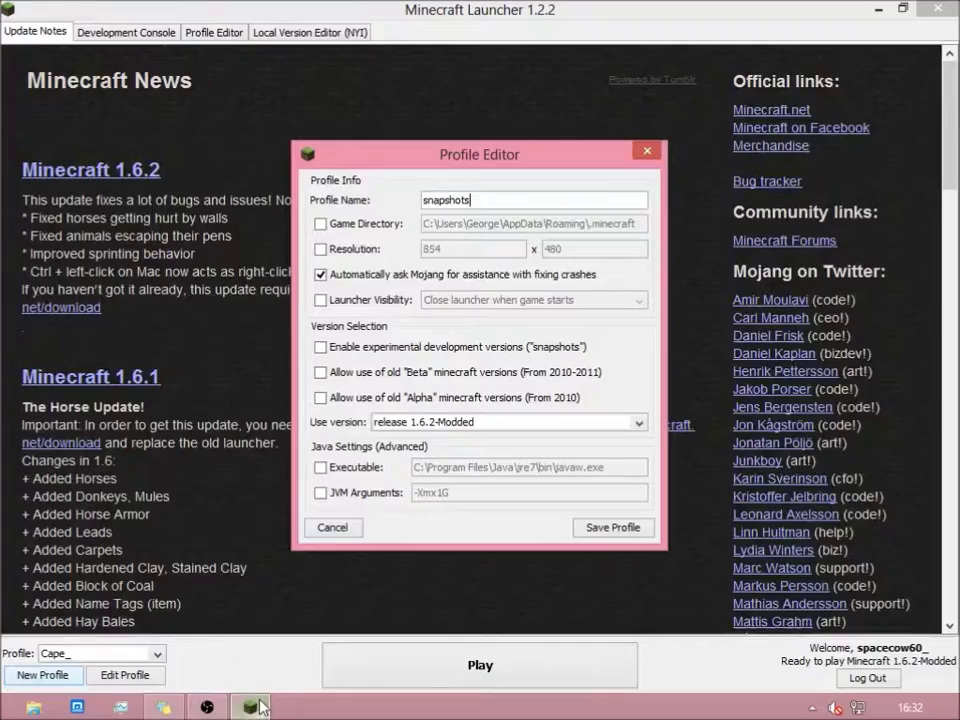
click(355, 224)
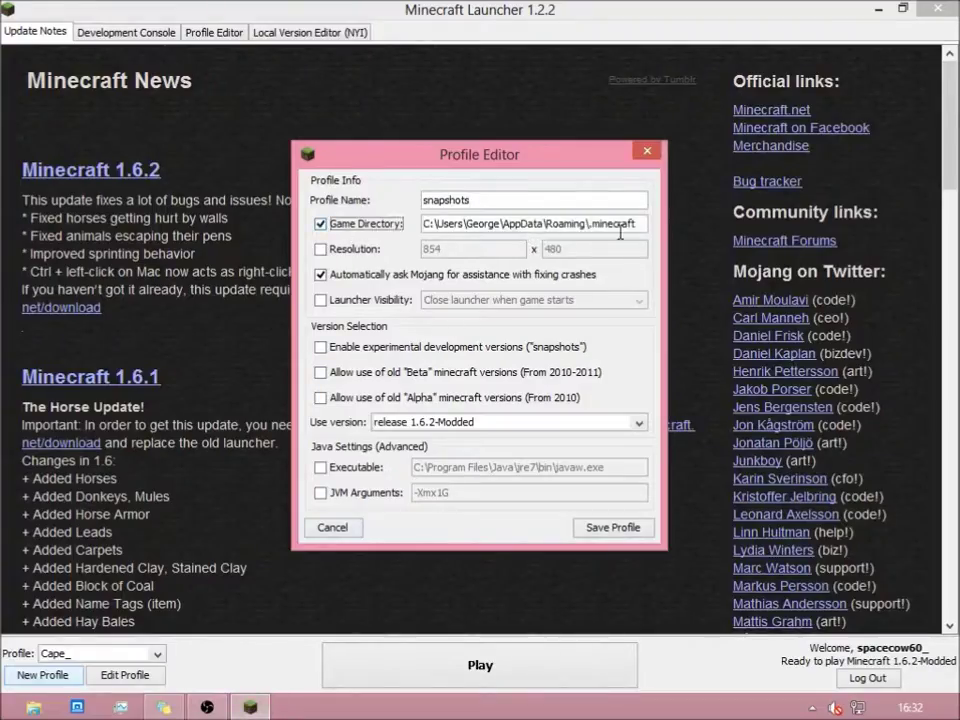
mouse_move(646, 223)
mouse_down()
mouse_move(422, 223)
mouse_move(437, 224)
mouse_up()
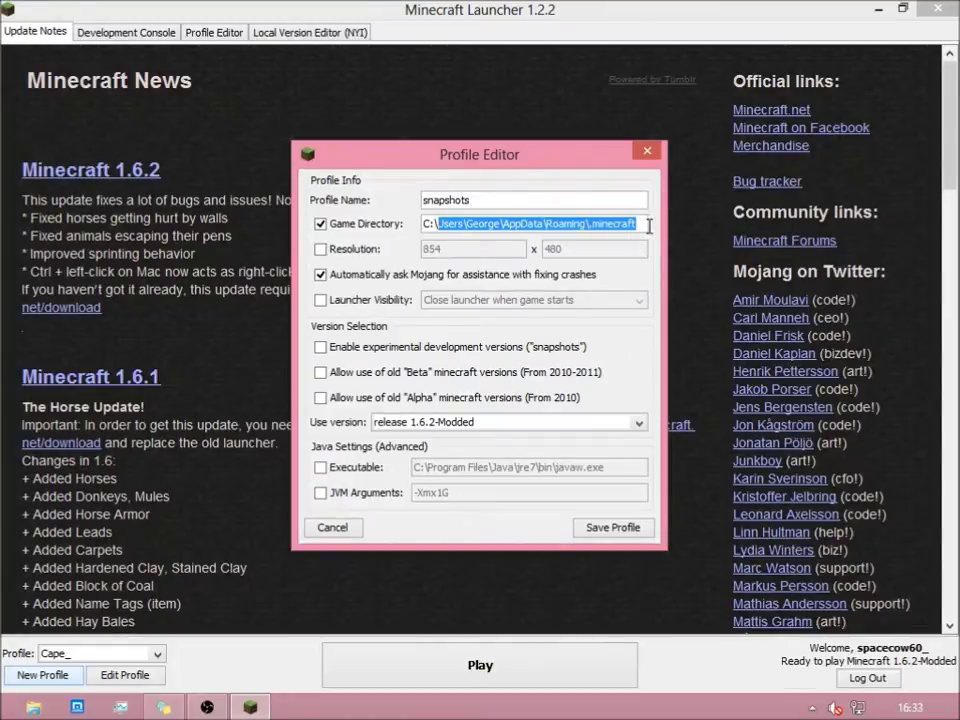
click(623, 221)
shift+click(468, 225)
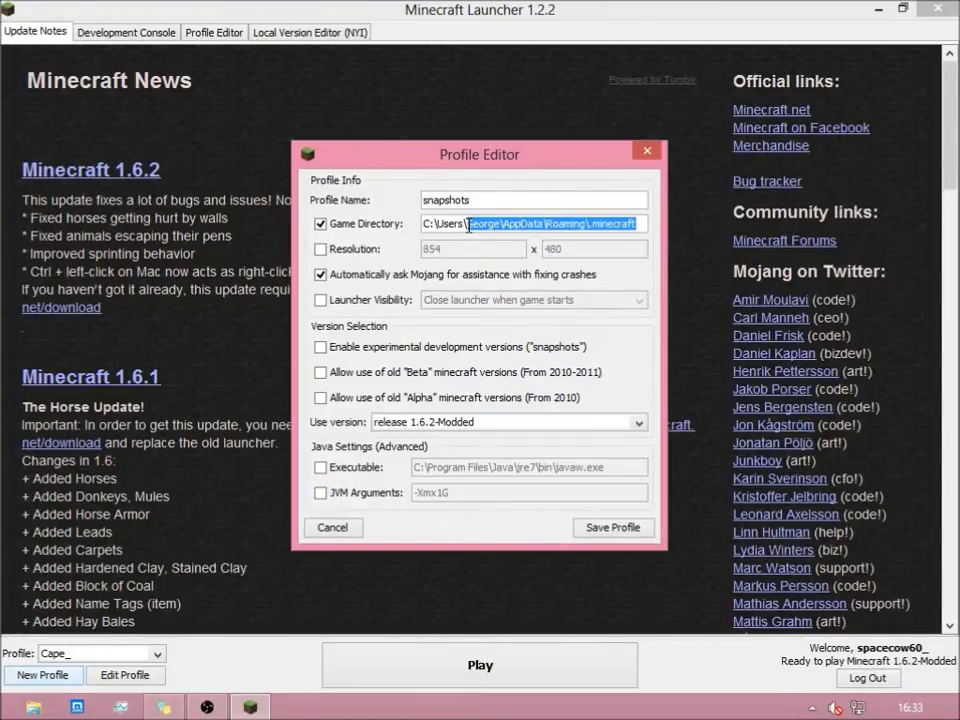
shift+click(505, 224)
Step: Replace the selected path with Desktop\.minecraft, keeping Mojang crash assistance enabled
text(desktop\)
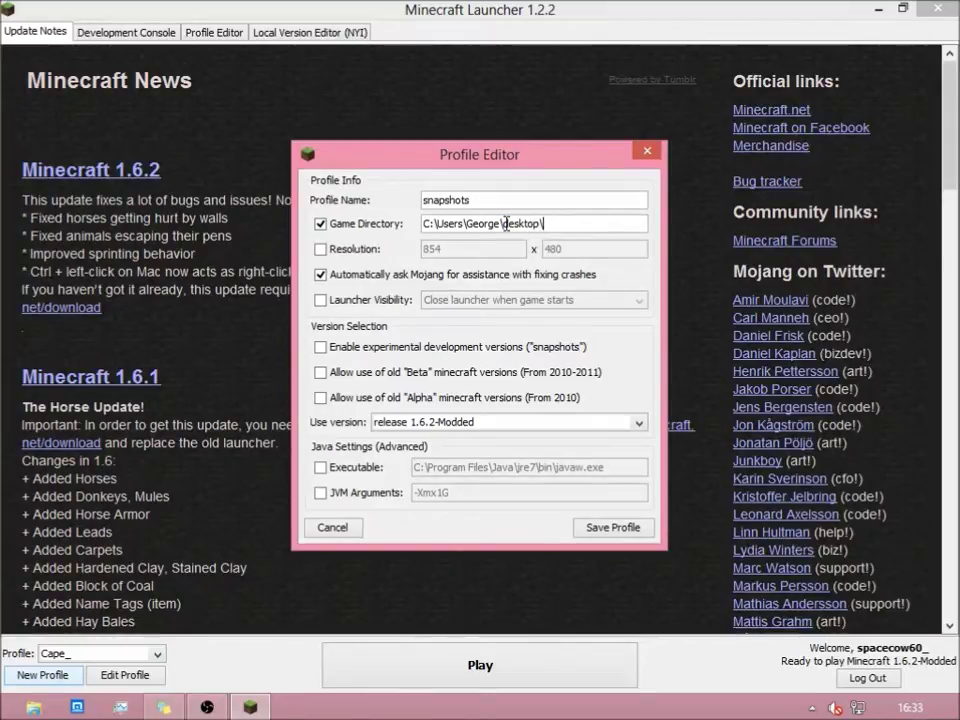
text(.minecraft)
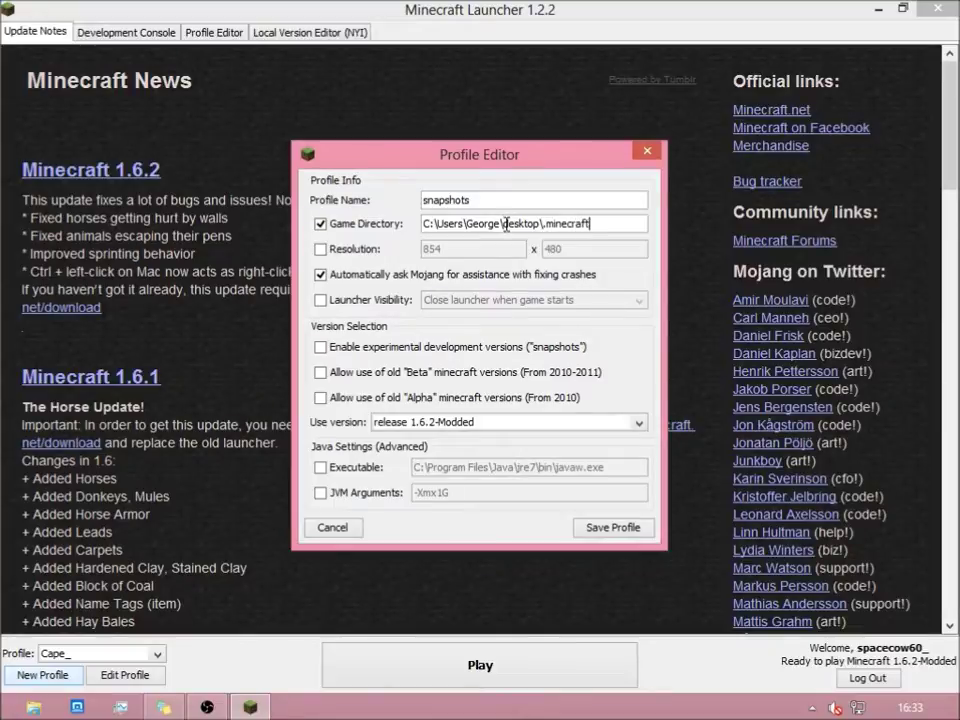
click(507, 224)
key(Delete)
text(D)
click(542, 280)
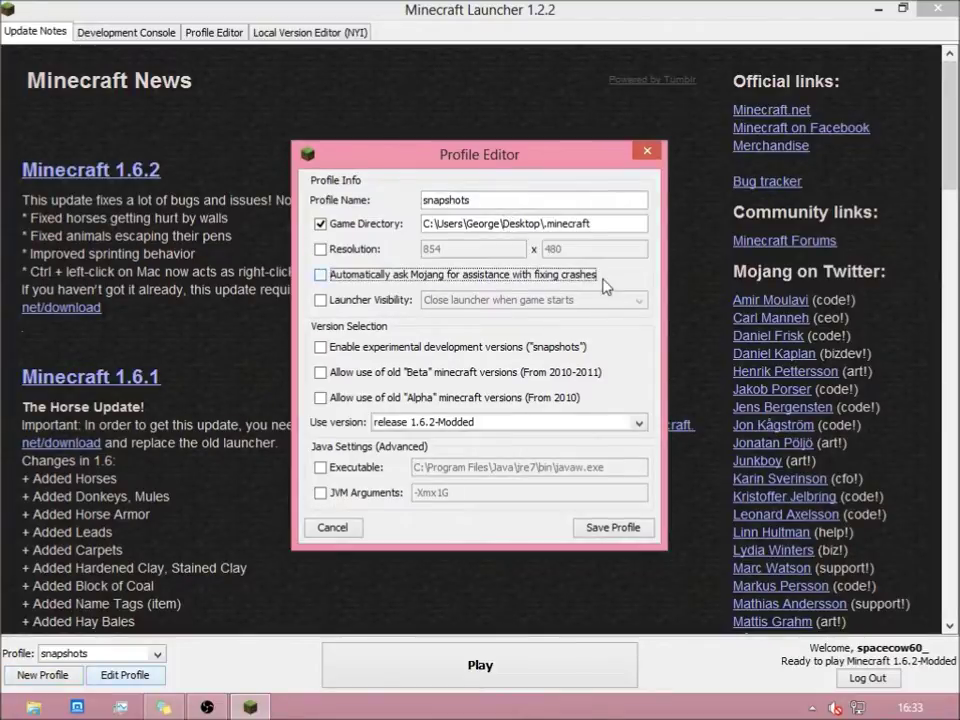
click(584, 277)
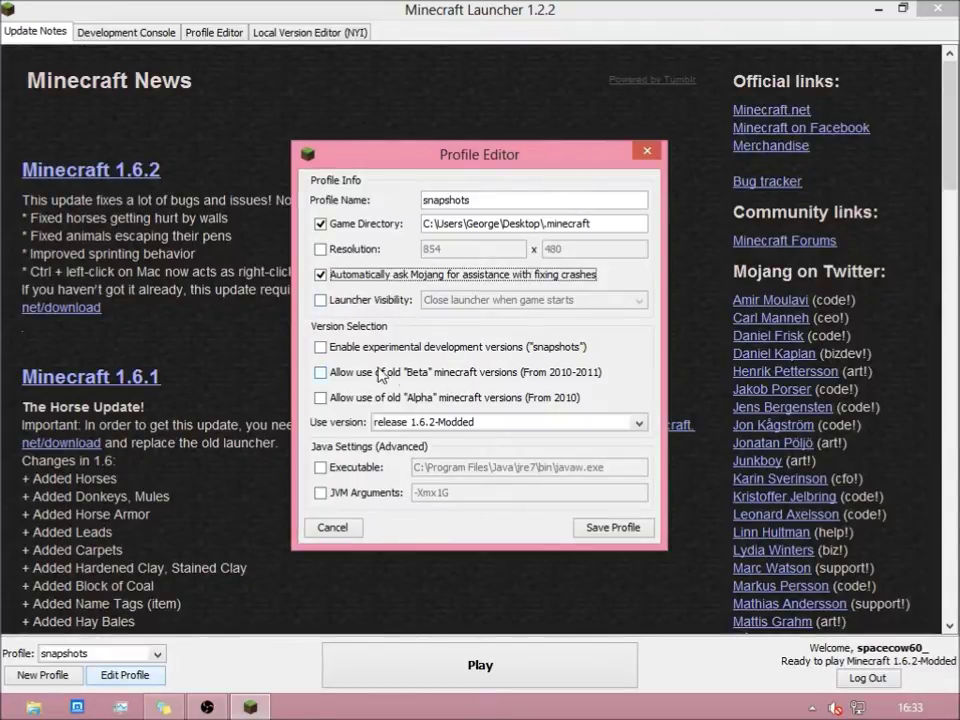
Step: Tick 'Enable experimental development versions ("snapshots")' and confirm the warning with Yes
click(381, 350)
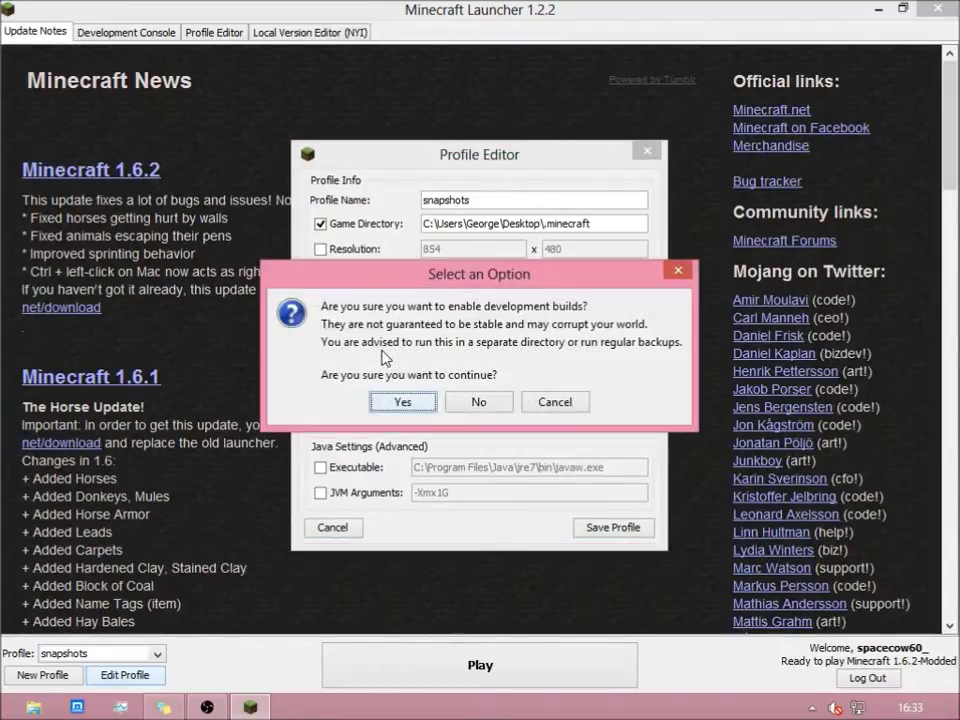
mouse_move(549, 258)
mouse_down()
mouse_move(580, 66)
mouse_move(506, 98)
mouse_up()
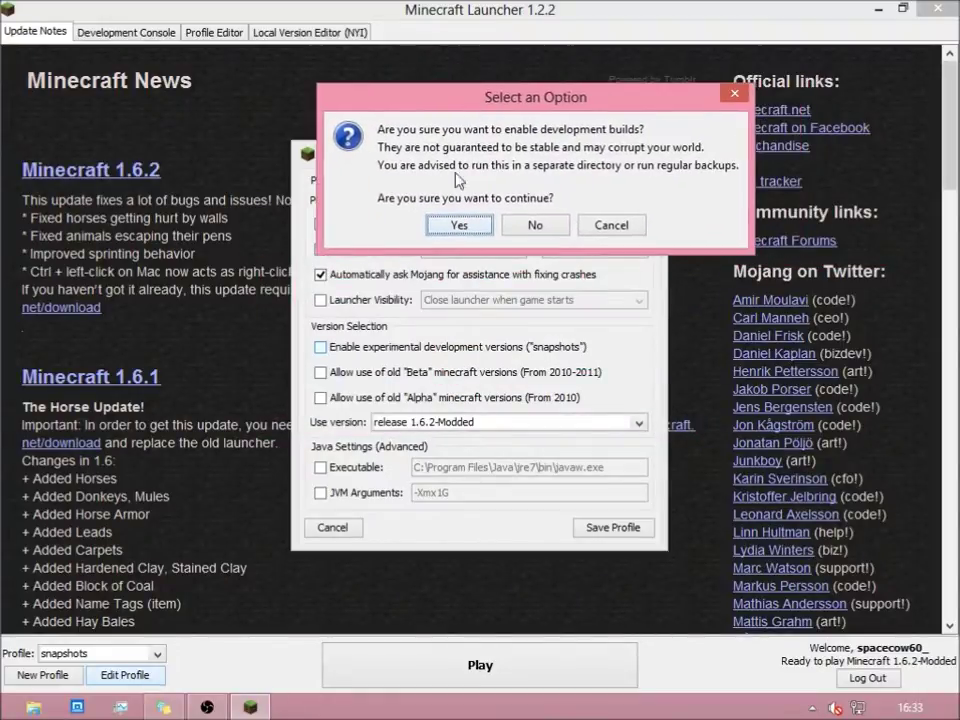
click(456, 224)
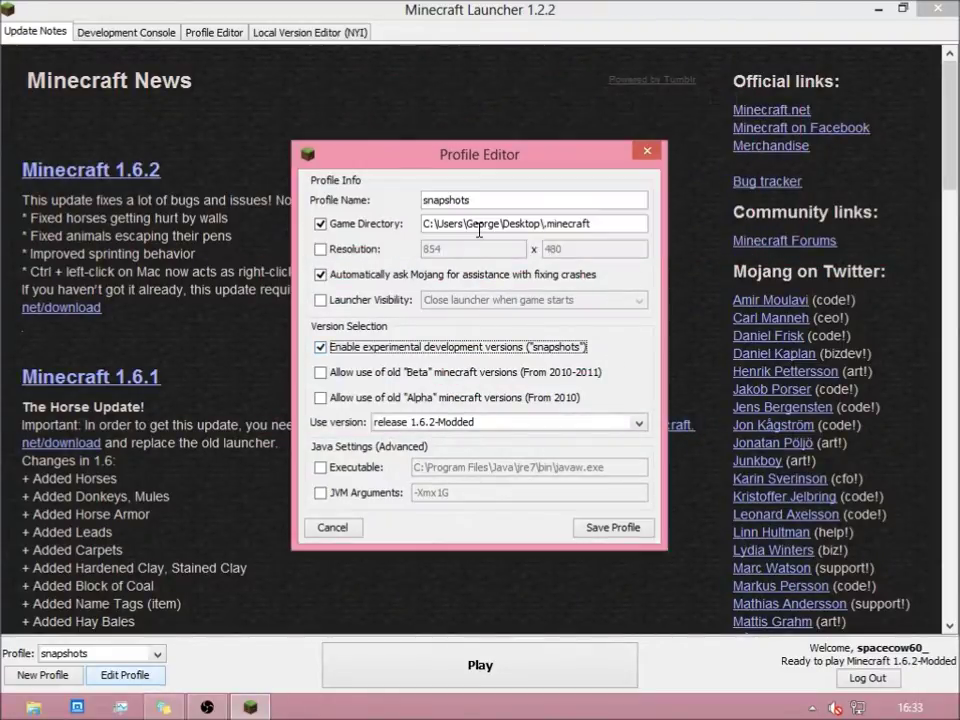
Step: Check the version list, leaving the profile on release 1.6.2-Modded
click(486, 424)
click(486, 425)
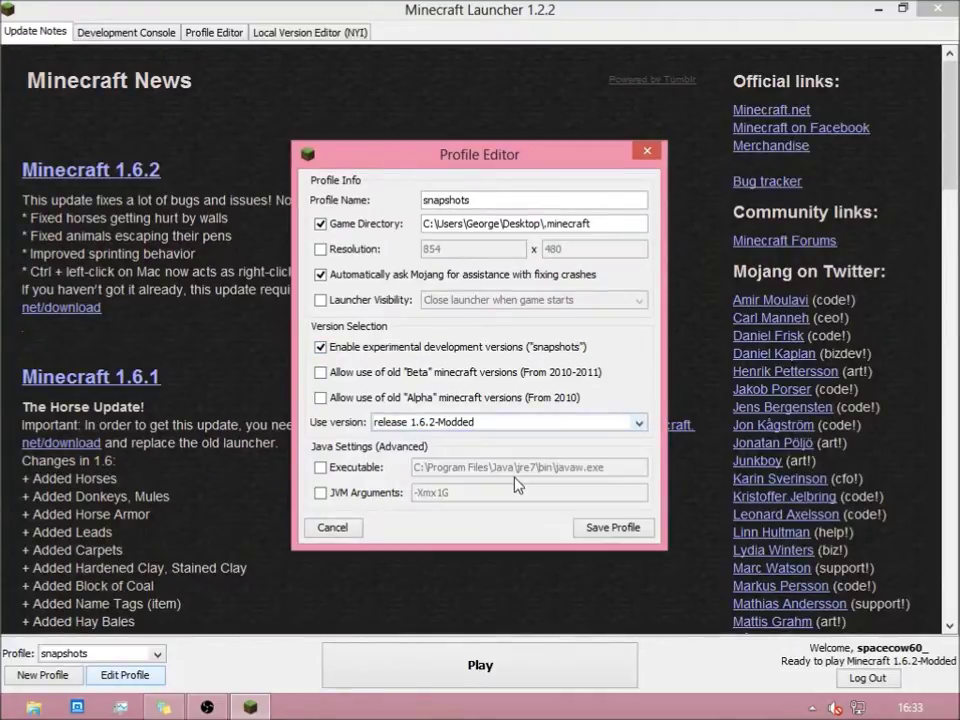
click(519, 424)
click(517, 424)
click(517, 424)
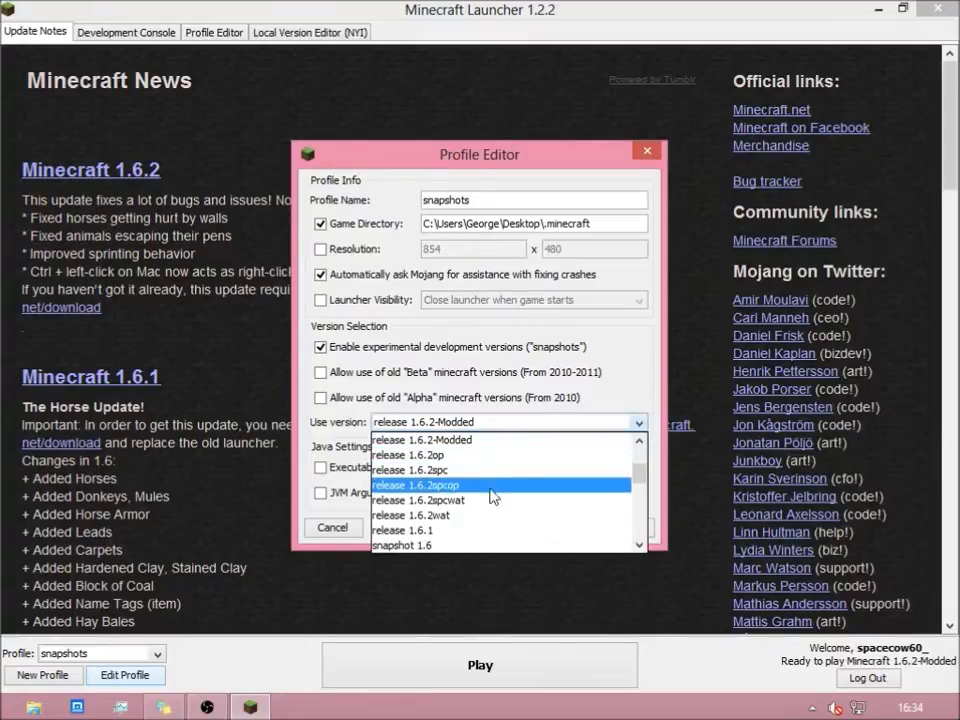
click(489, 482)
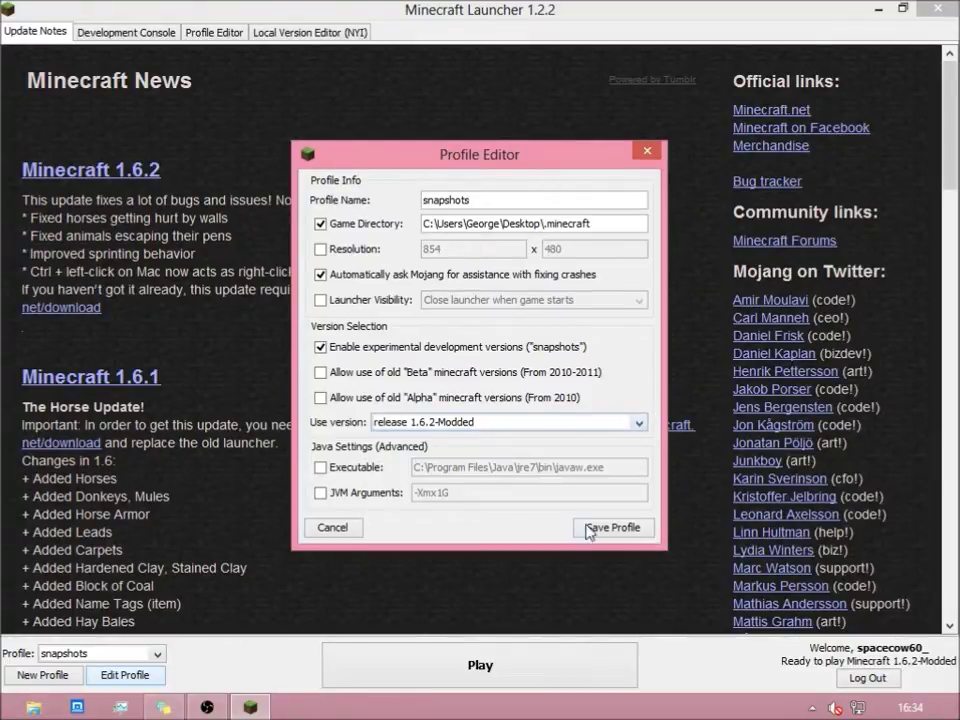
Step: Save the profile, then reopen it, choose snapshot 13w37a as its version, and save again
click(611, 530)
click(125, 675)
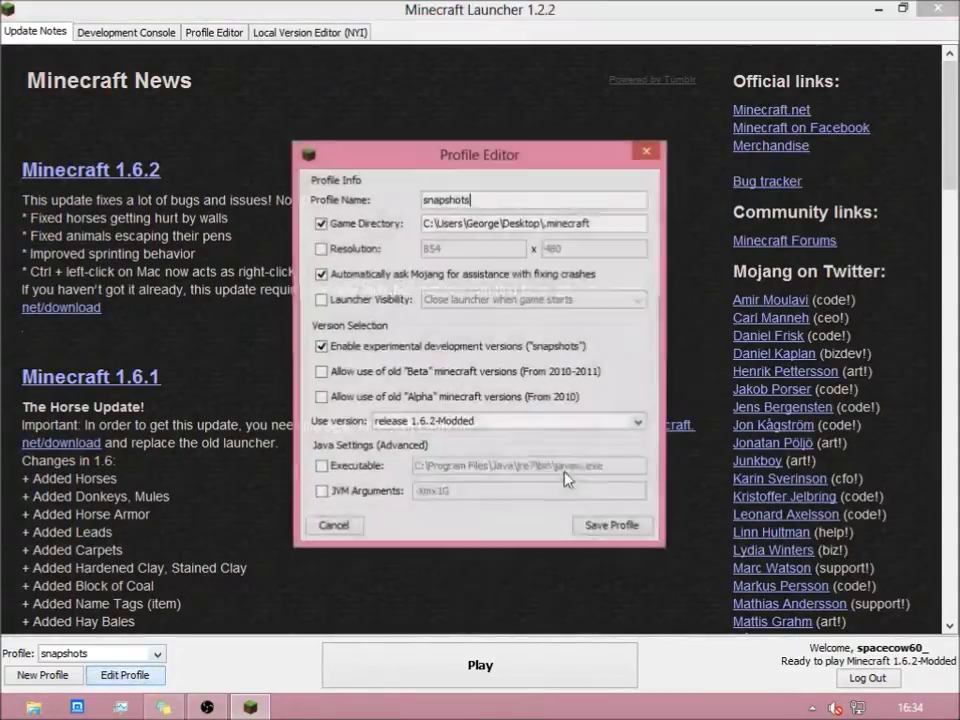
click(500, 424)
mouse_move(646, 483)
mouse_down()
mouse_move(638, 540)
mouse_move(638, 425)
mouse_move(636, 444)
mouse_up()
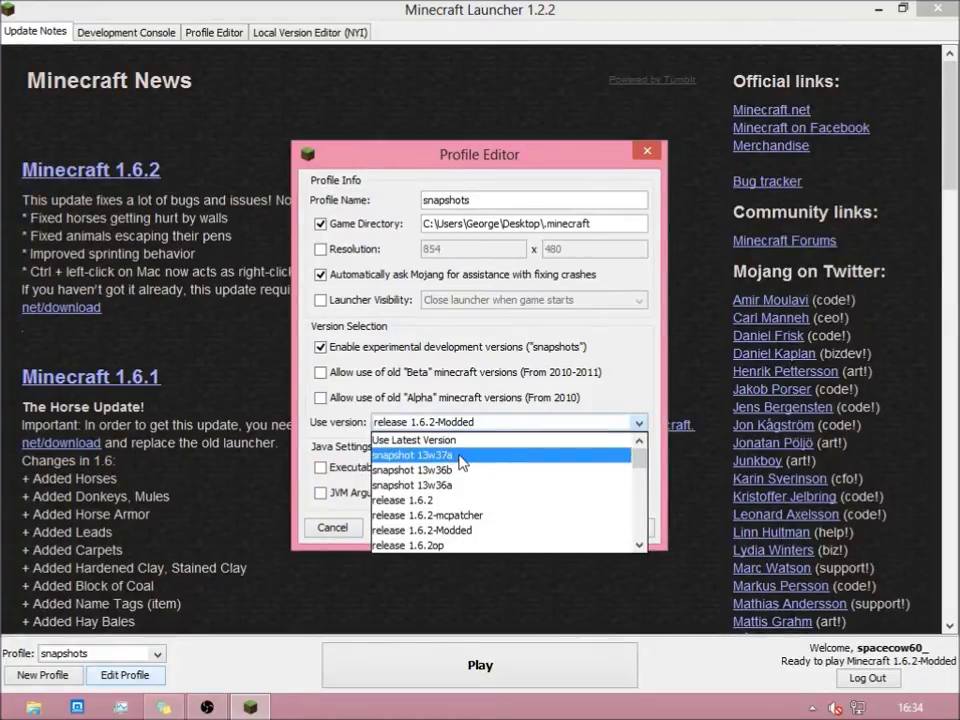
click(460, 458)
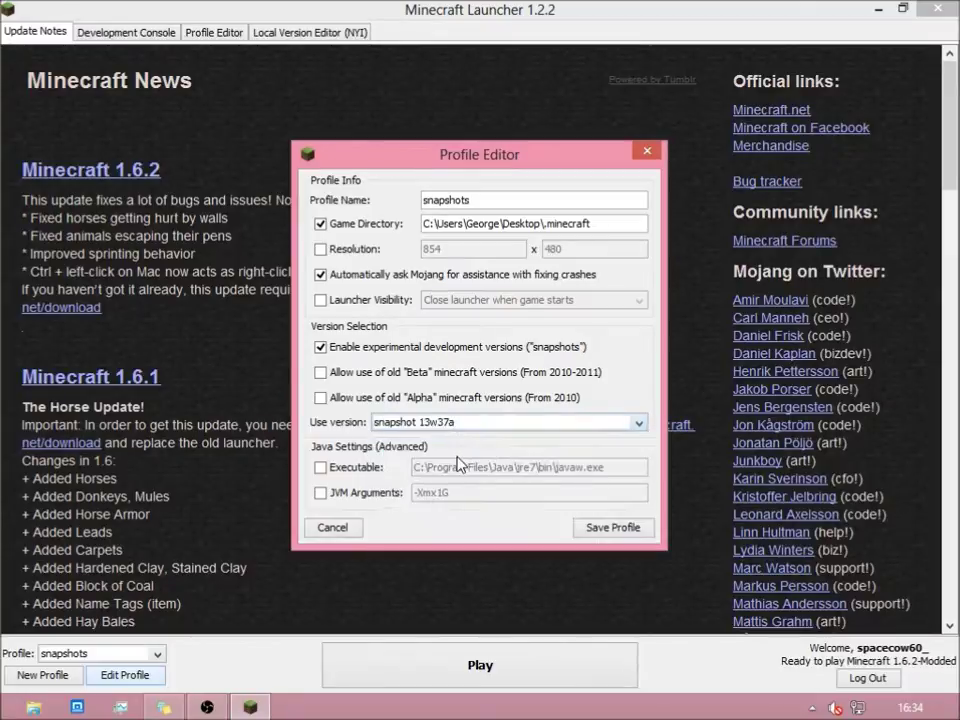
click(613, 529)
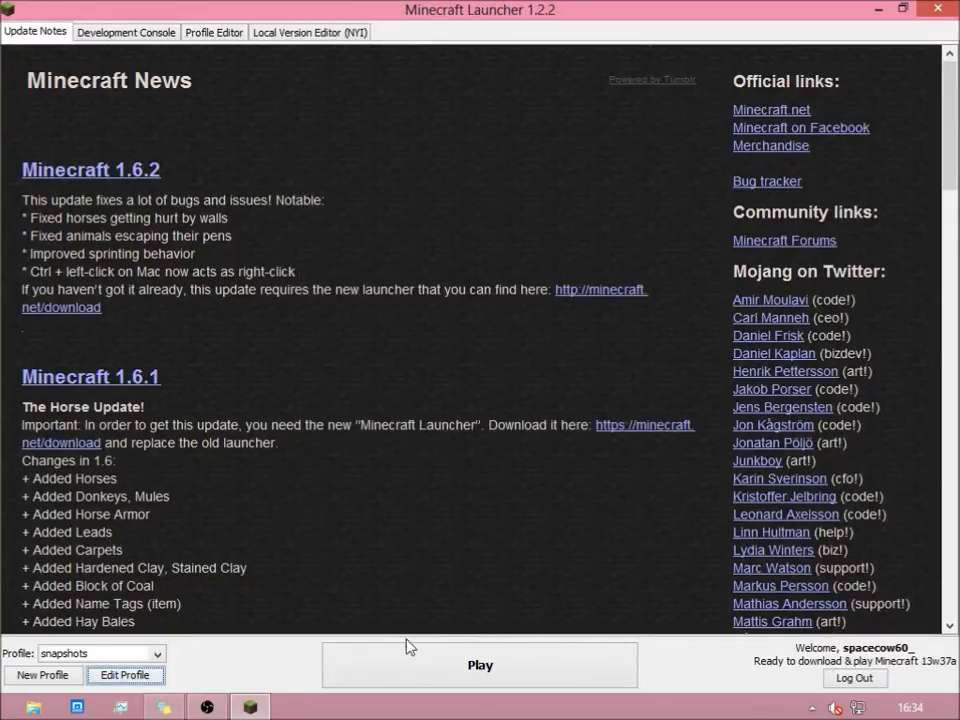
Step: Play snapshot 13w37a so it downloads and launches, minimizing OBS during loading
click(450, 670)
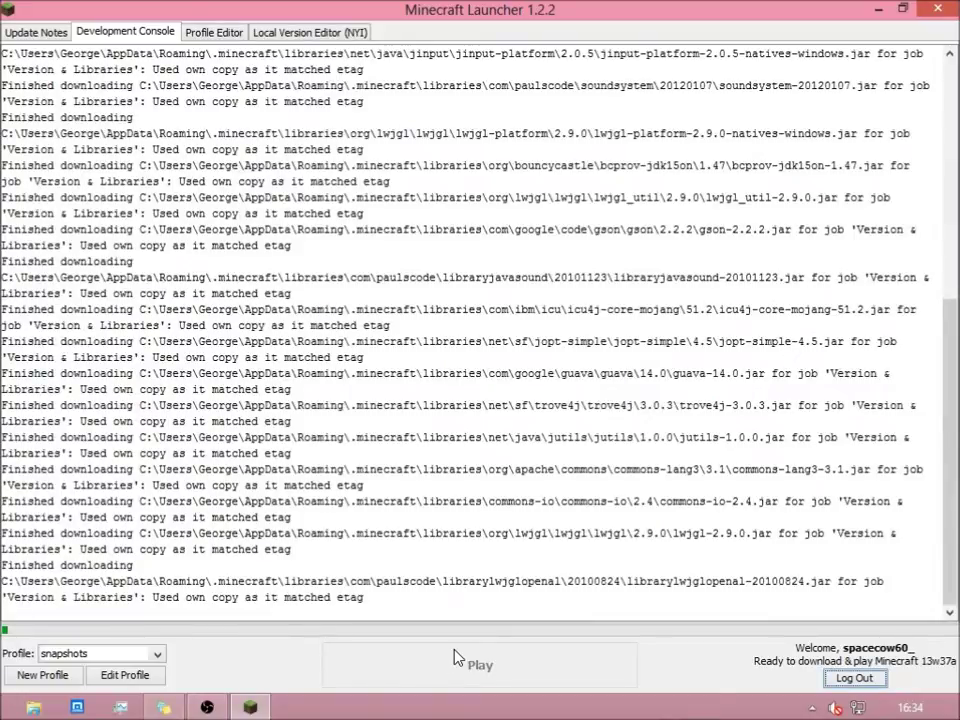
click(208, 708)
click(208, 708)
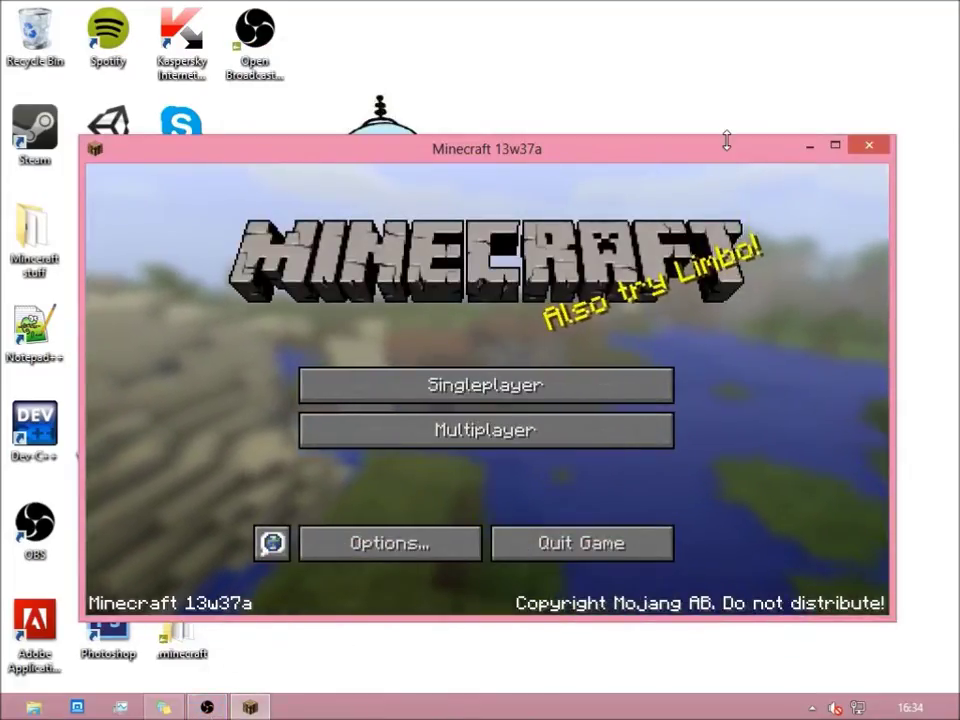
Step: Maximize the game and create a new singleplayer world with world type AMPLIFIED
mouse_move(731, 139)
mouse_down()
mouse_move(748, 71)
mouse_move(764, 85)
mouse_move(763, 133)
mouse_up()
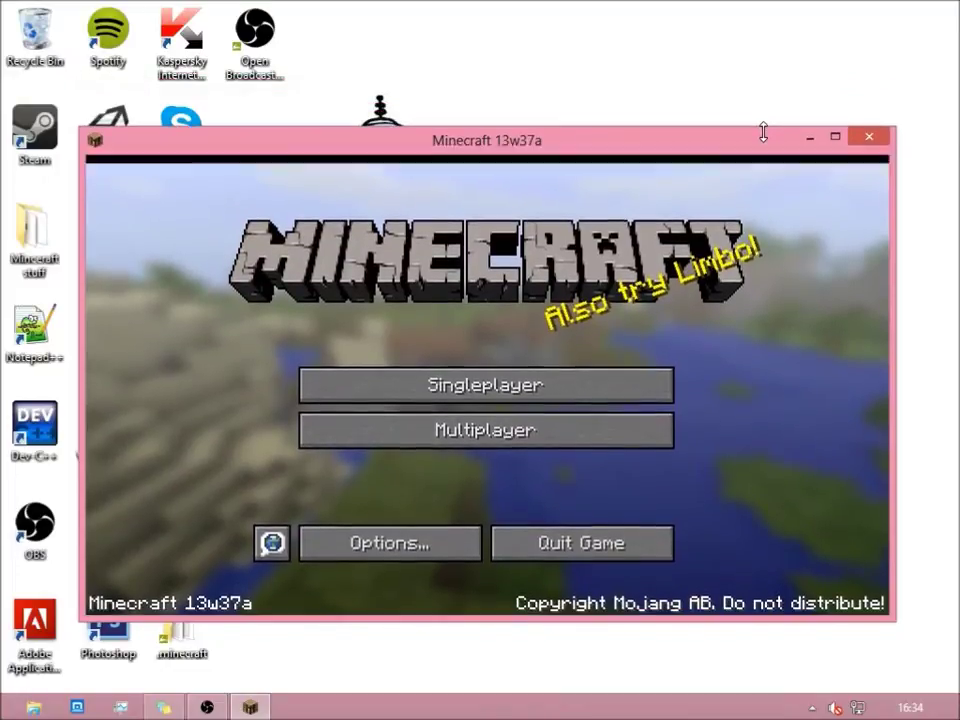
double_click(752, 143)
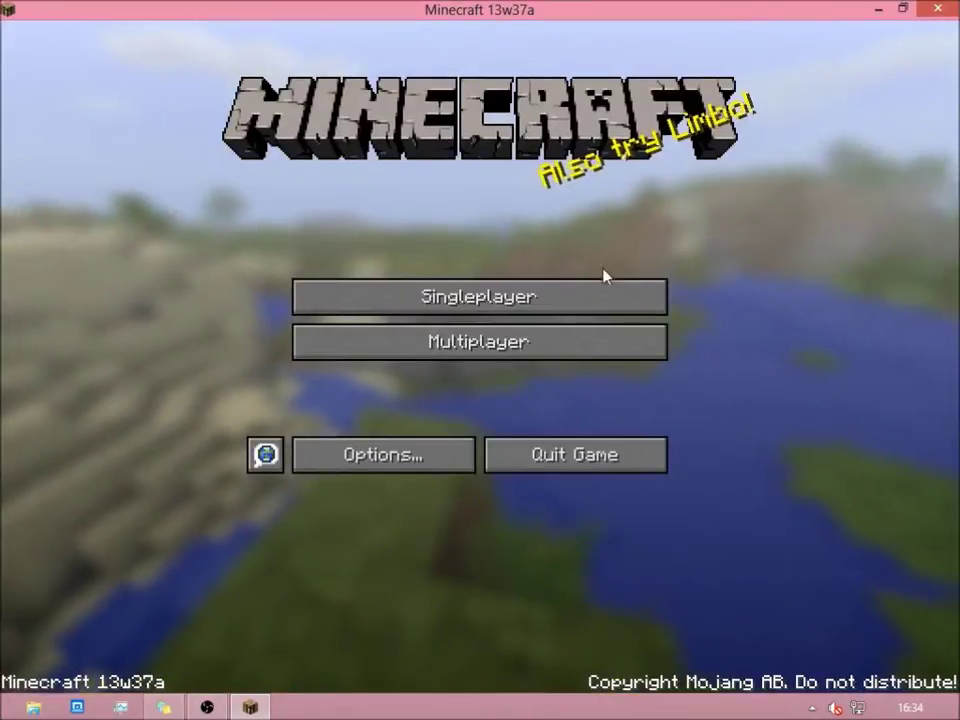
click(589, 300)
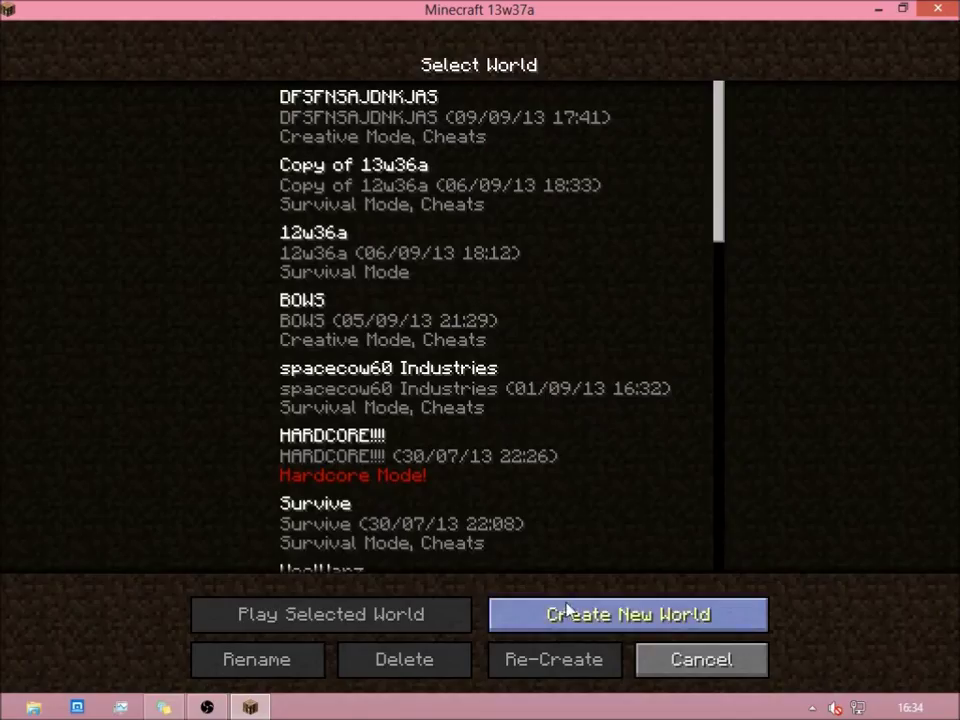
click(566, 613)
click(520, 414)
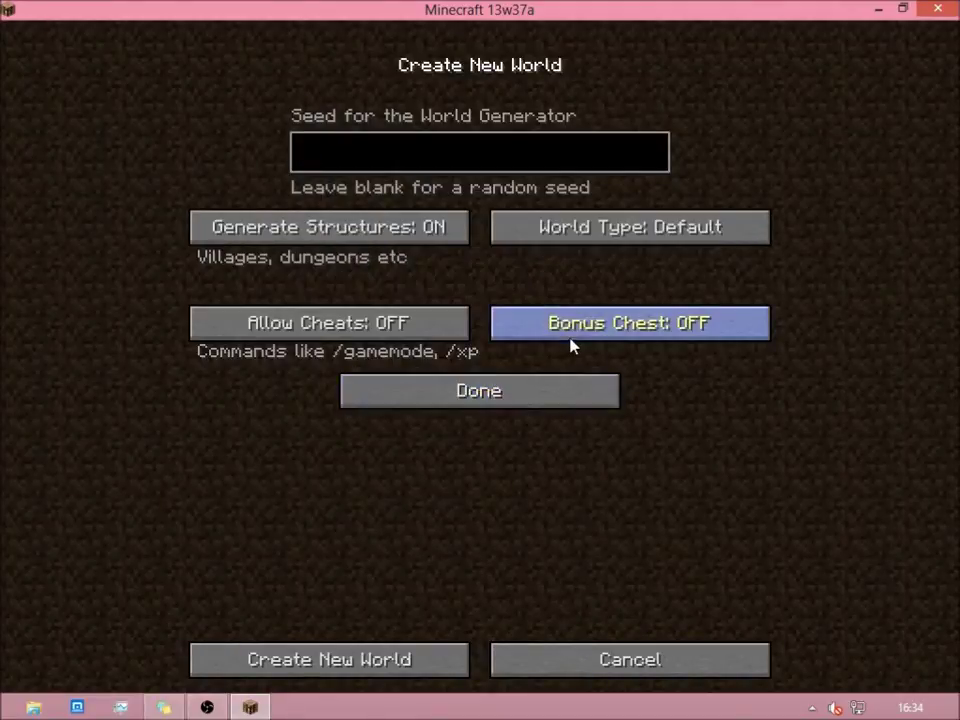
click(574, 218)
click(630, 218)
click(632, 220)
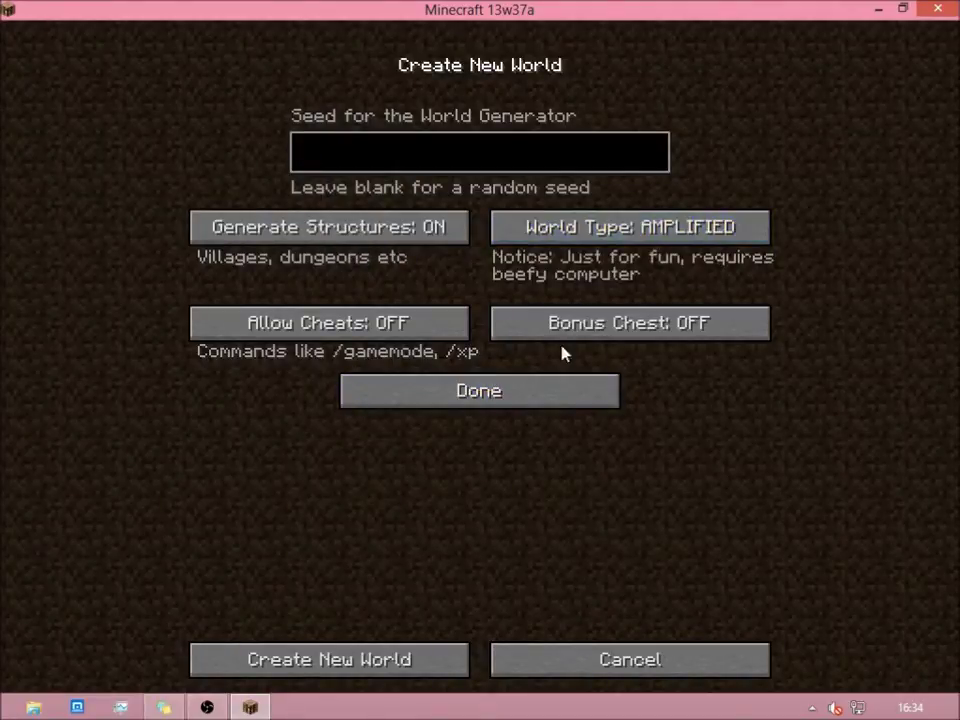
click(394, 656)
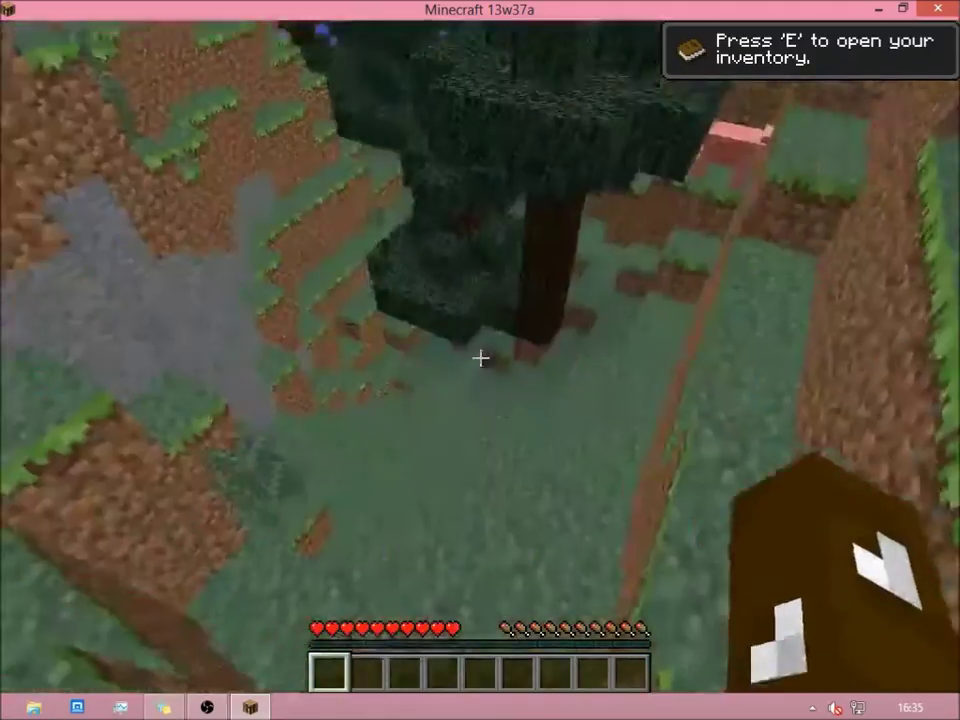
Step: Walk through the amplified hills, hitting the pig twice and dropping down the slopes
mouse_move(480, 358)
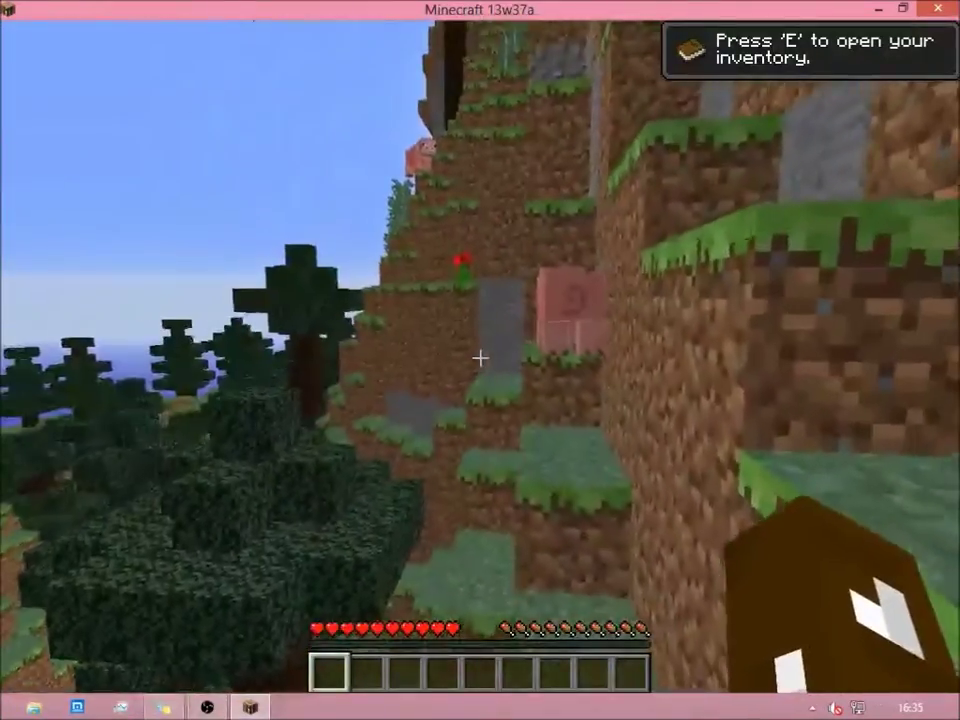
key(w)
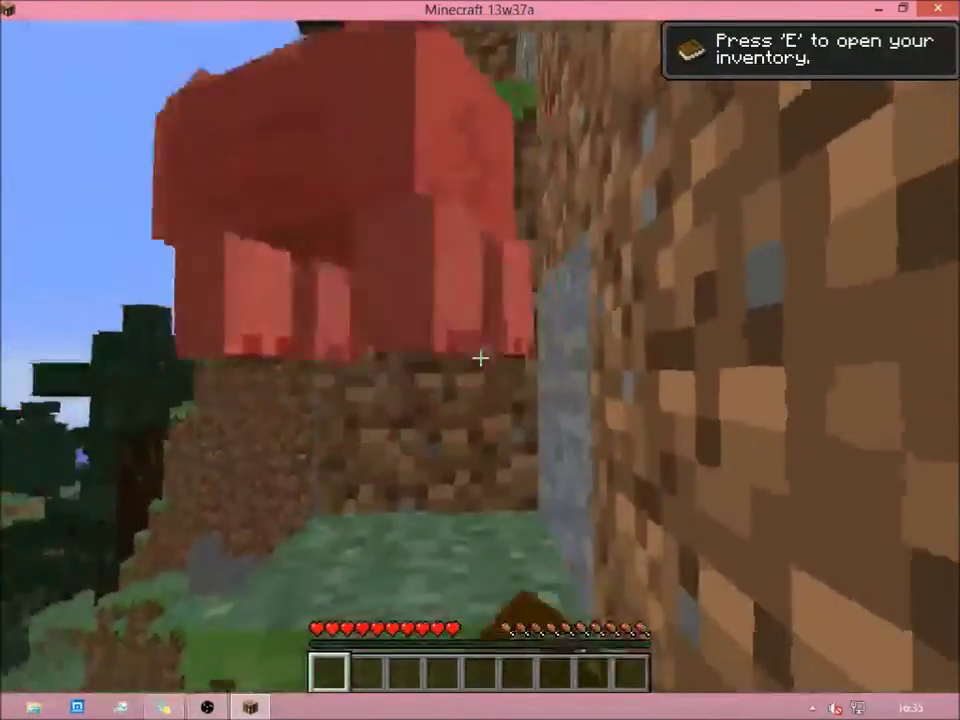
click(480, 358)
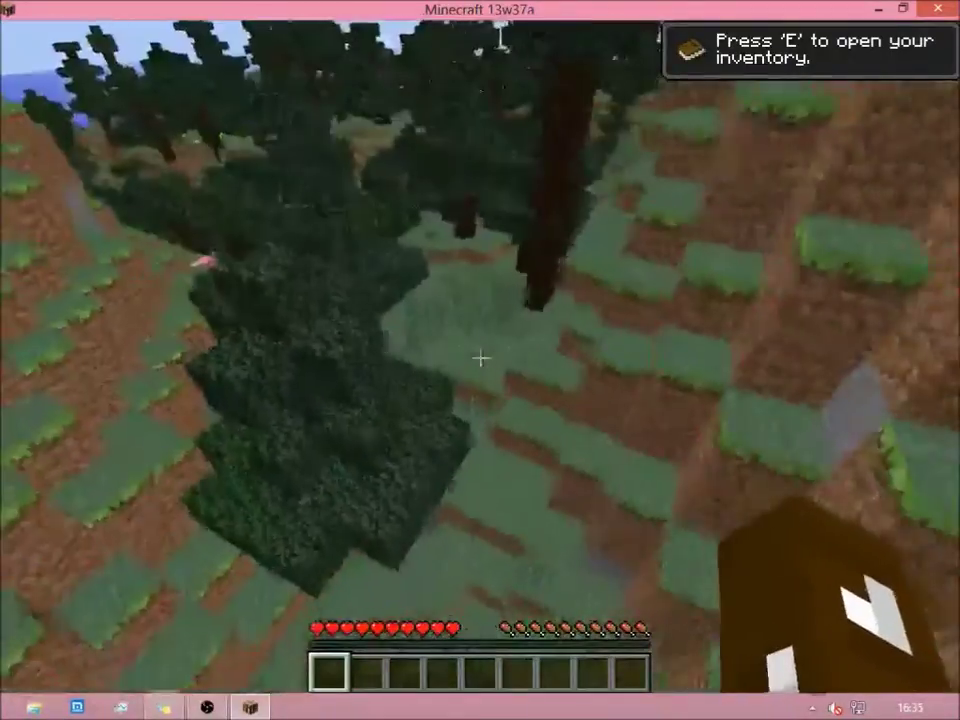
key(w)
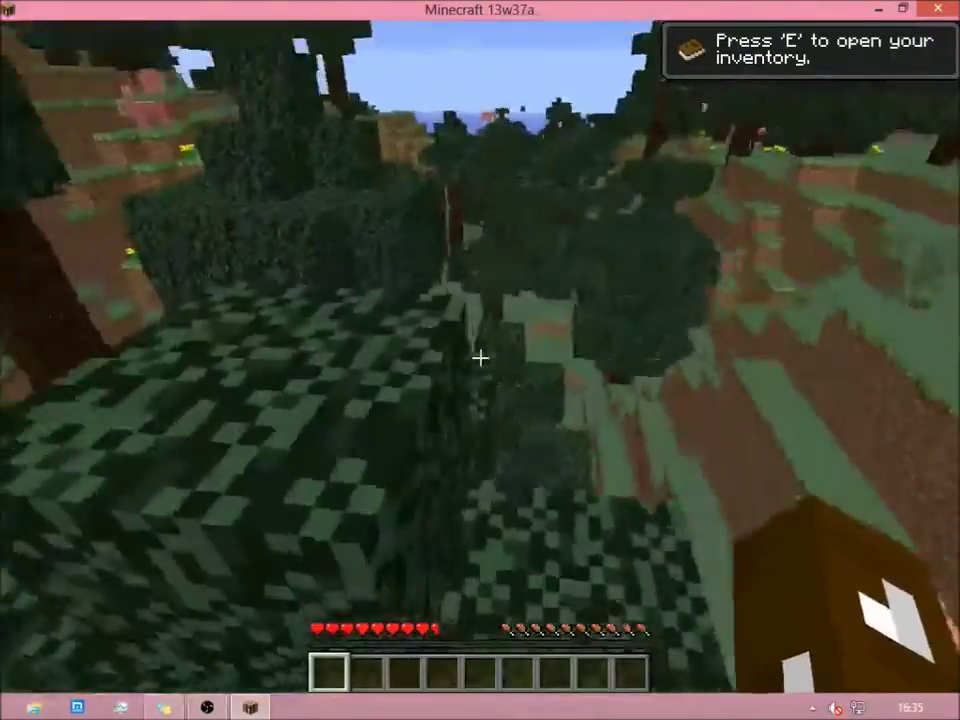
key(w)
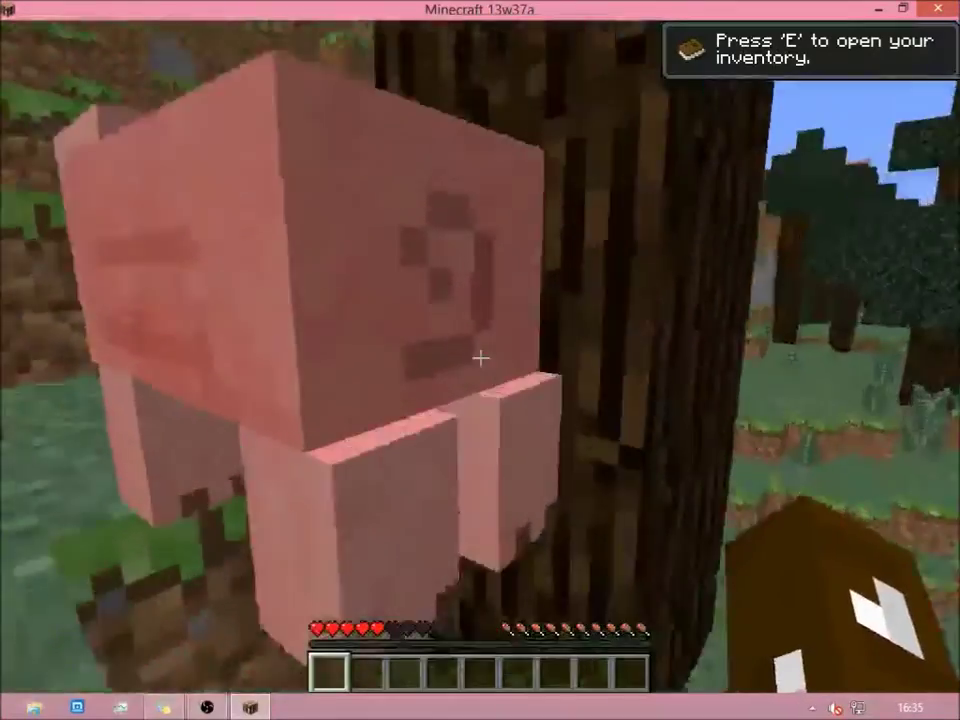
click(480, 358)
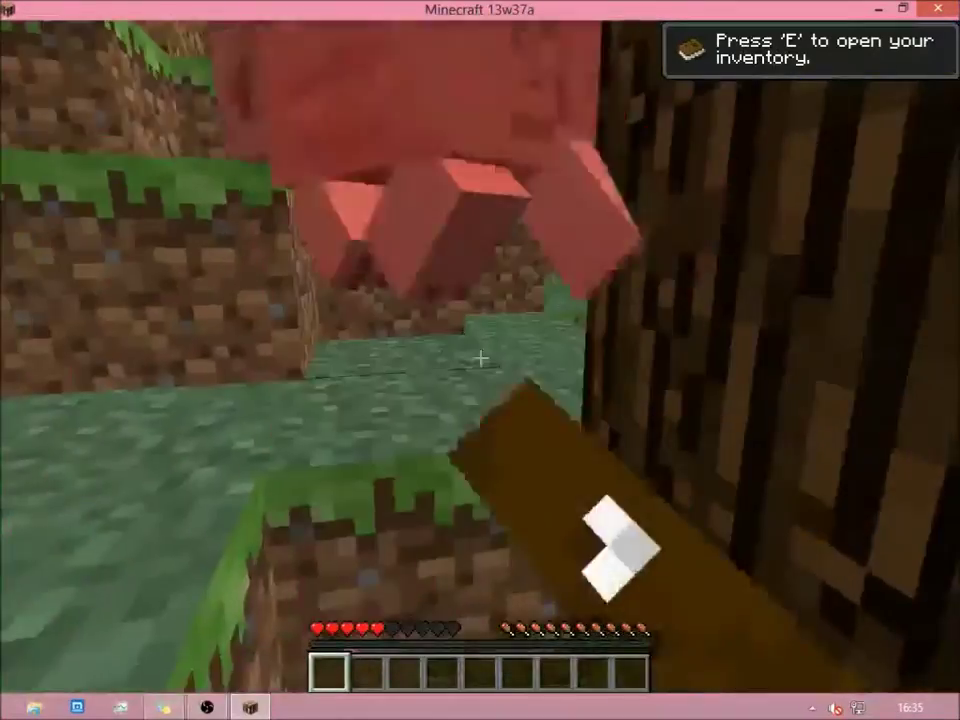
mouse_move(480, 358)
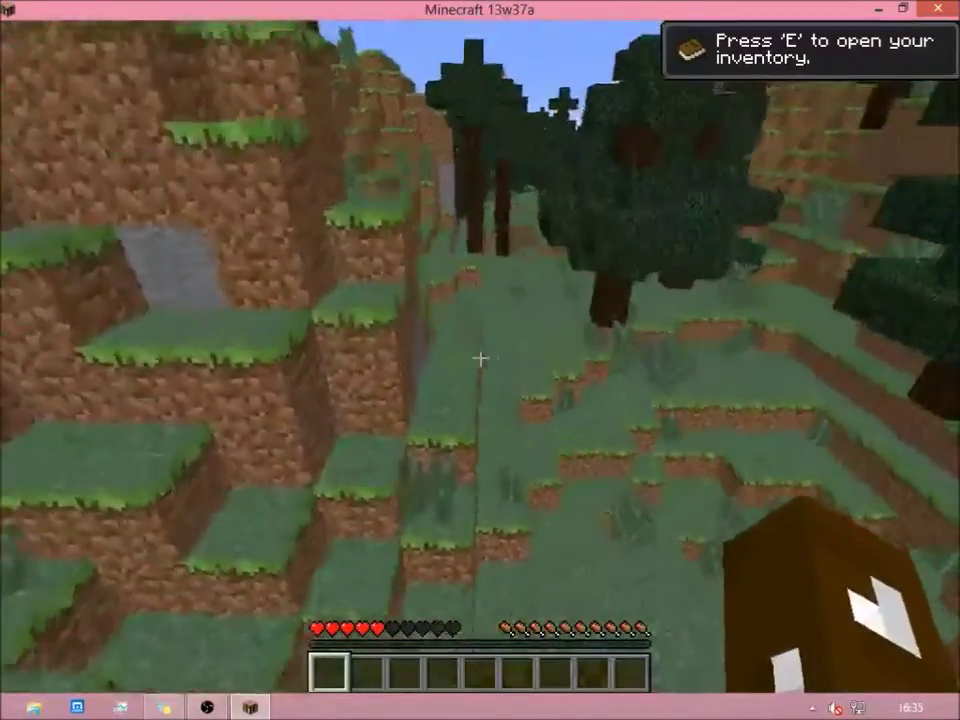